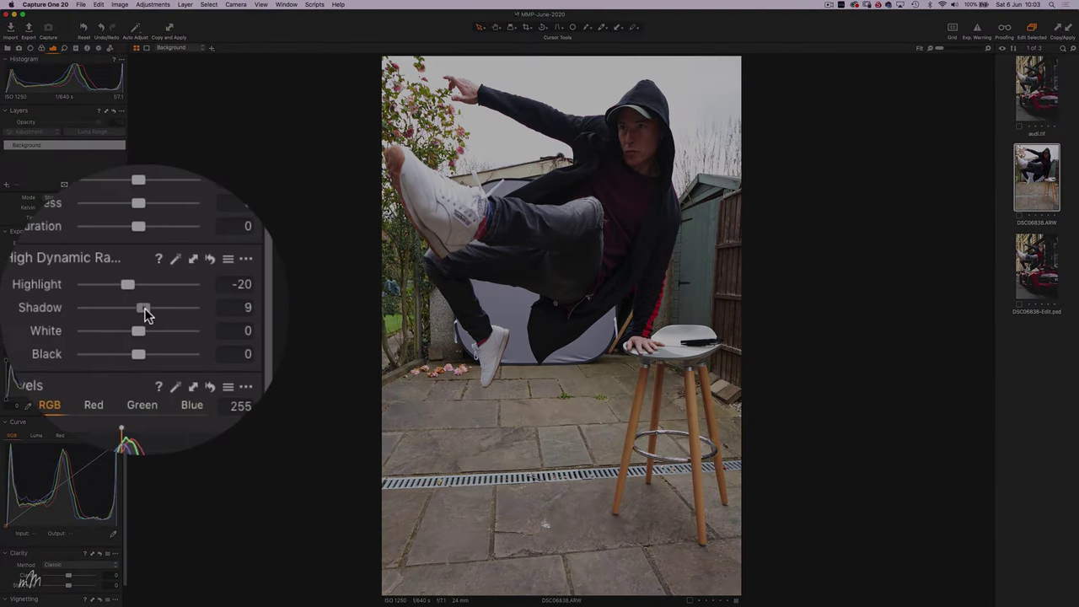
- Set High Dynamic Range Shadow to 22 and White to -49, and Clarity to 20 with the Classic method
left_click_drag(68, 308, 57, 318)
left_click(73, 567)
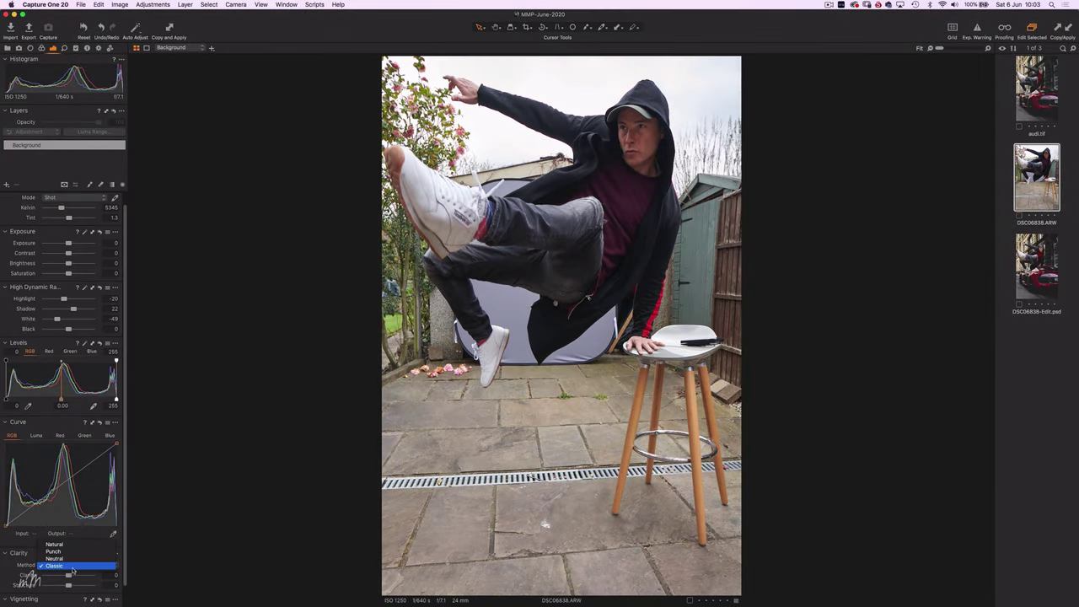
left_click(58, 585)
left_click_drag(68, 575, 73, 576)
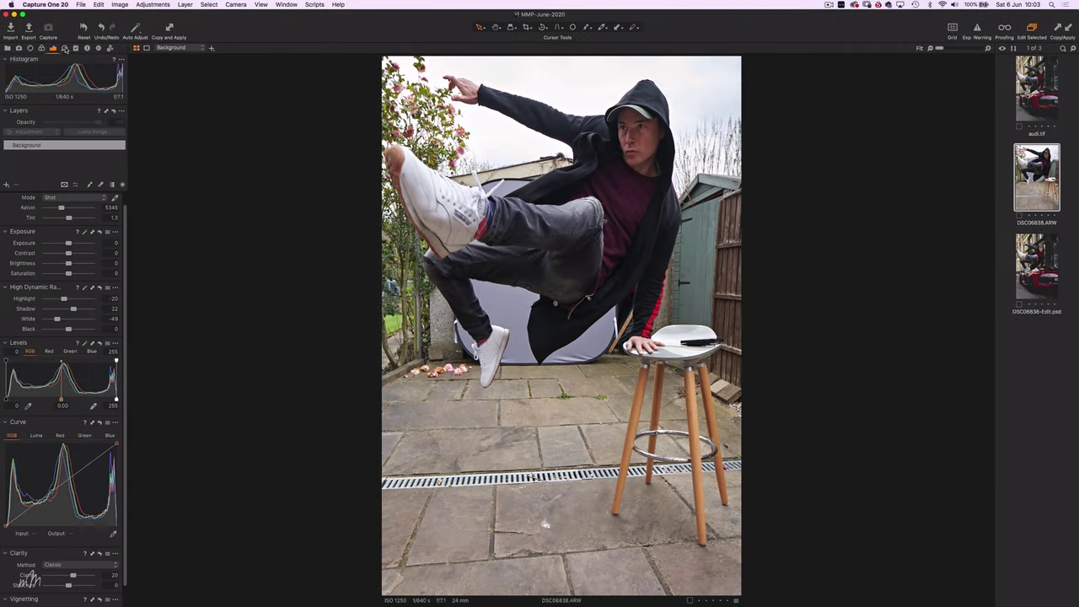
- Raise the Sharpening amount to 259 and set the Levels shadow input to 5
left_click(65, 48)
left_click_drag(57, 255, 61, 257)
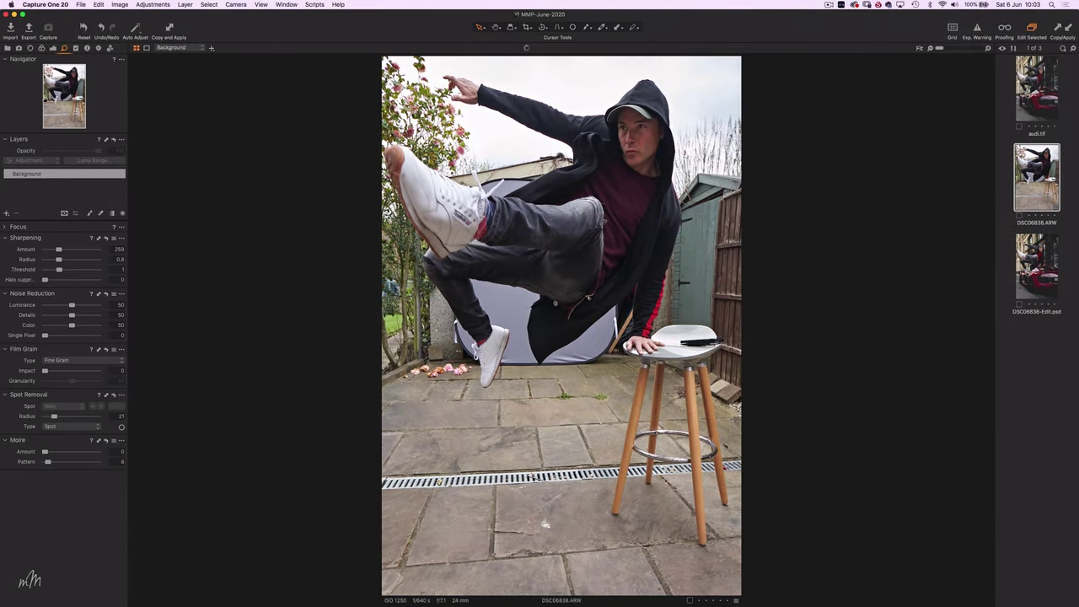
left_click(52, 49)
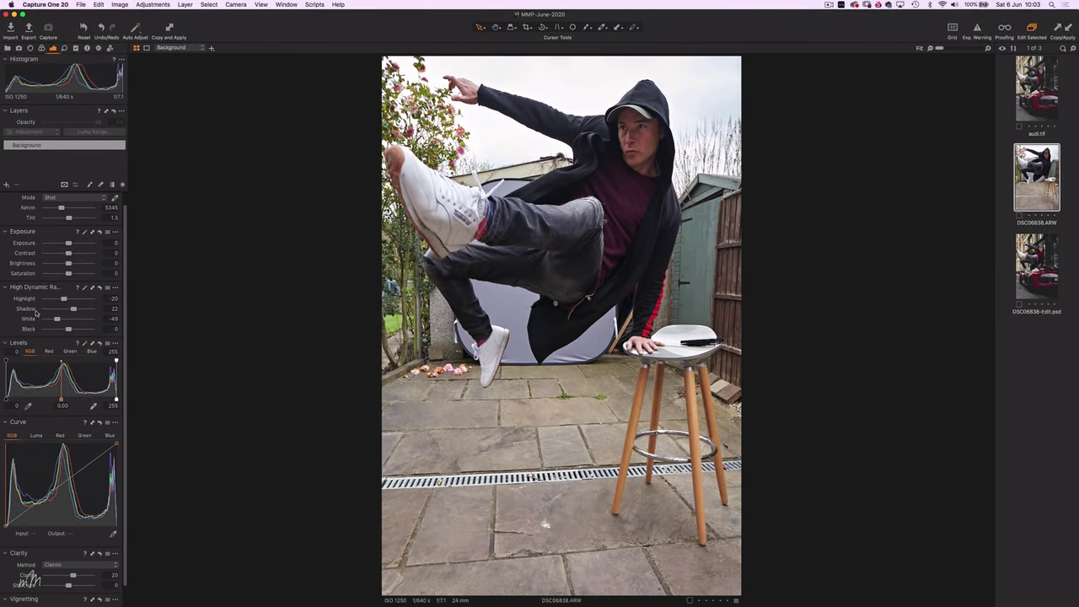
left_click_drag(6, 399, 13, 401)
- Send the photo to Adobe Photoshop 2020 for editing as a 16-bit PSD with the sRGB profile at 300 px/in
left_click(121, 5)
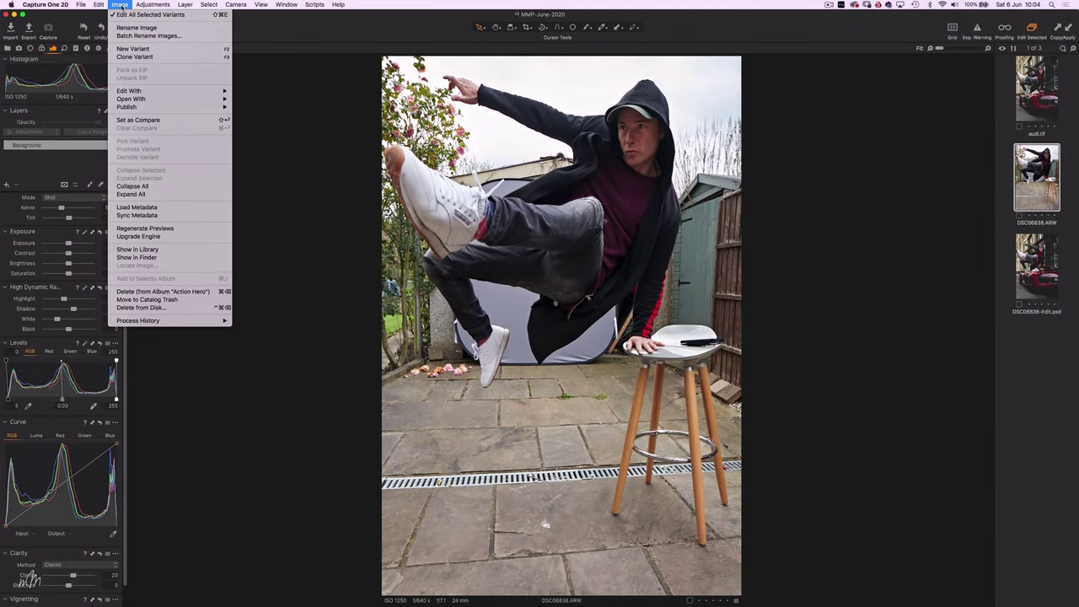
mouse_move(169, 90)
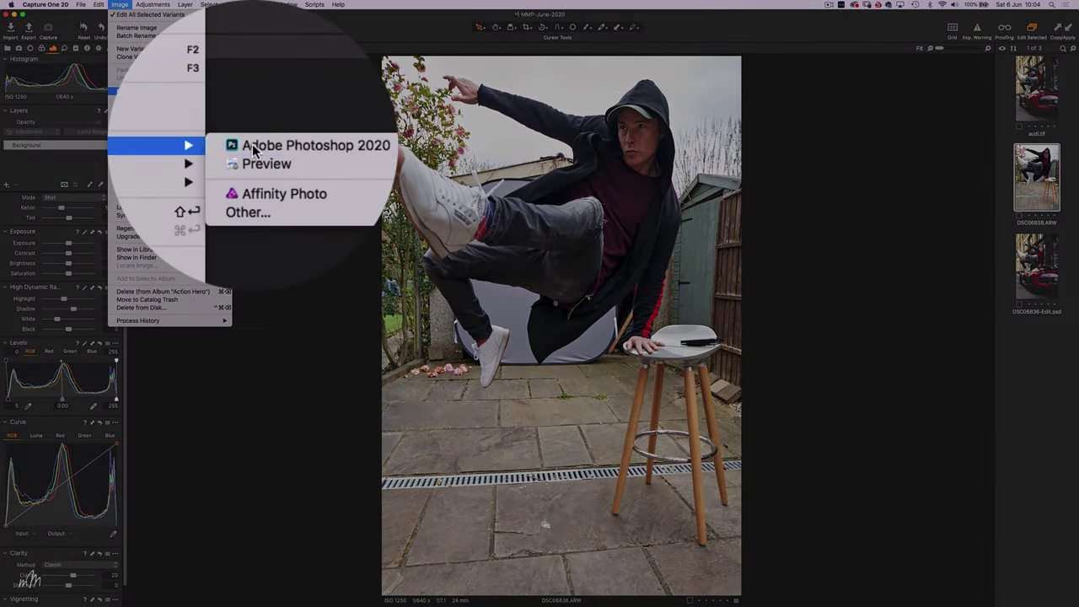
left_click(252, 91)
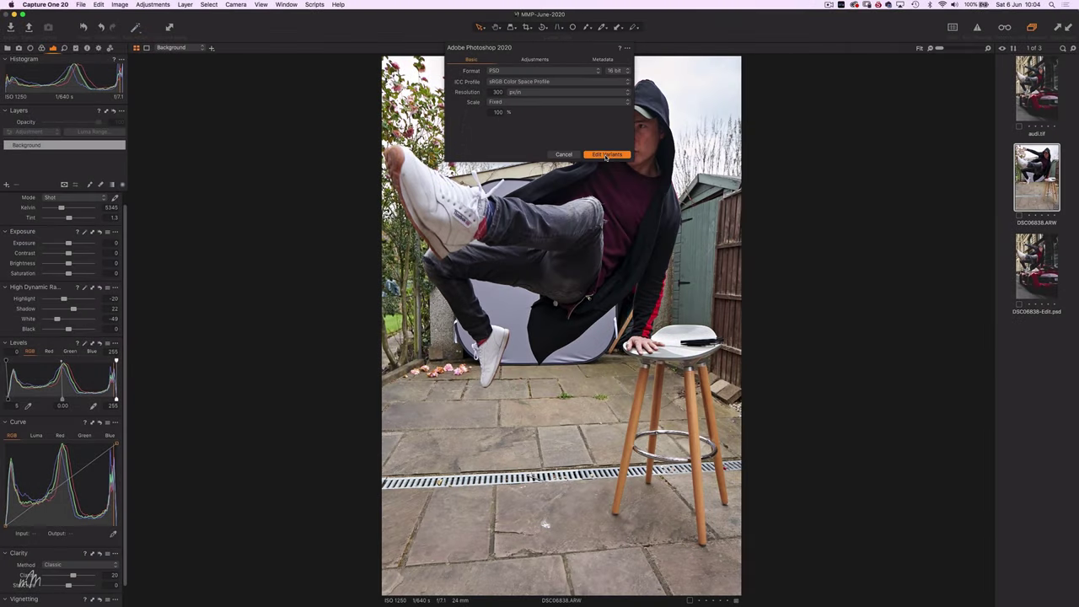
left_click(605, 155)
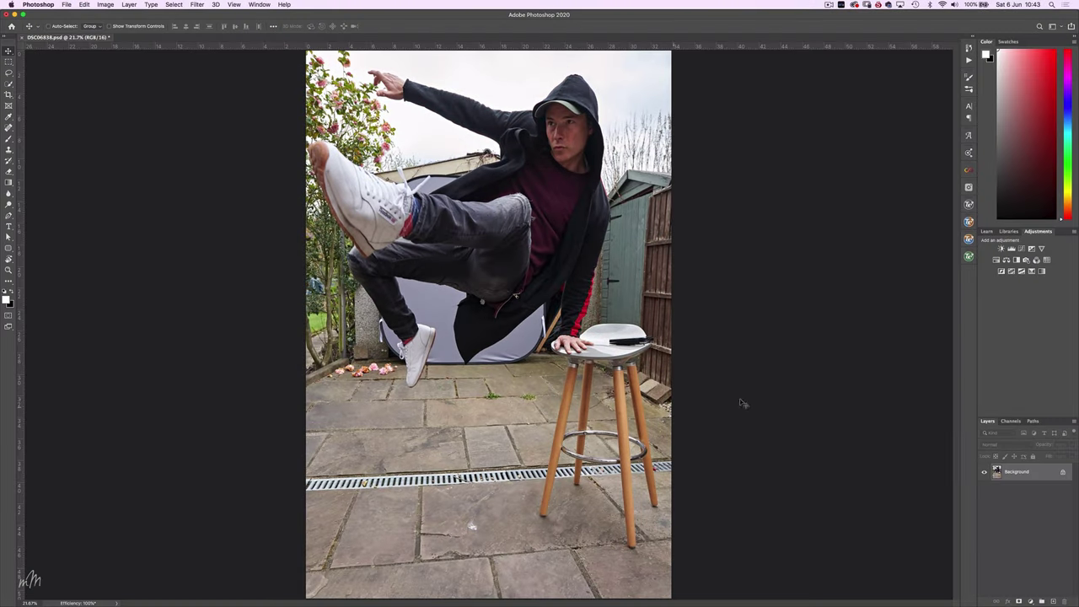
- Duplicate the Background layer and select the leaping man on the copy with a rectangular Object Selection
left_click_drag(1037, 478, 1053, 600)
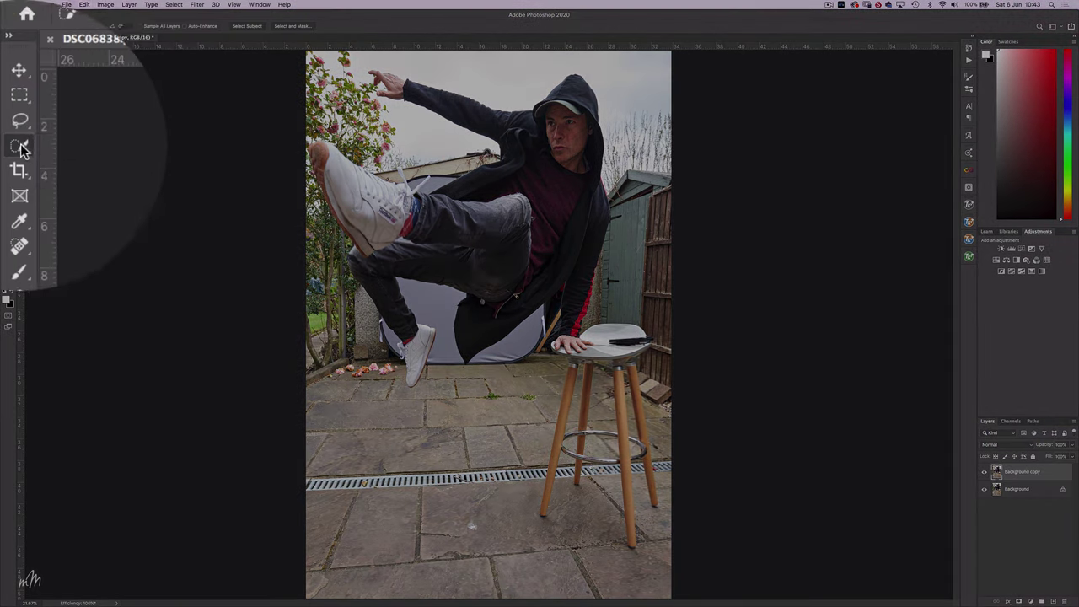
right_click(8, 82)
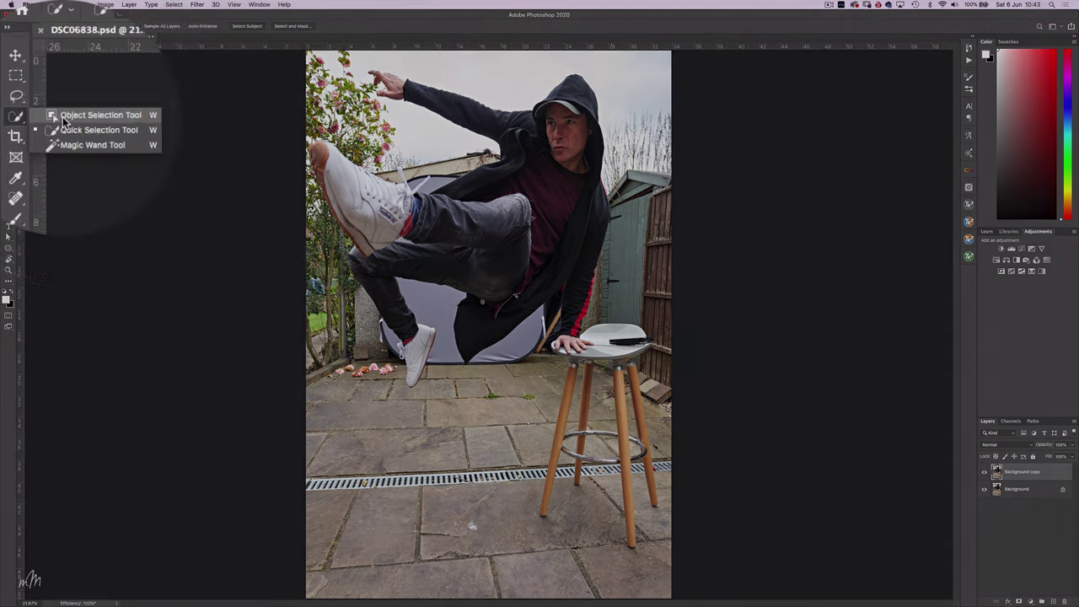
left_click(50, 85)
left_click_drag(614, 70, 307, 389)
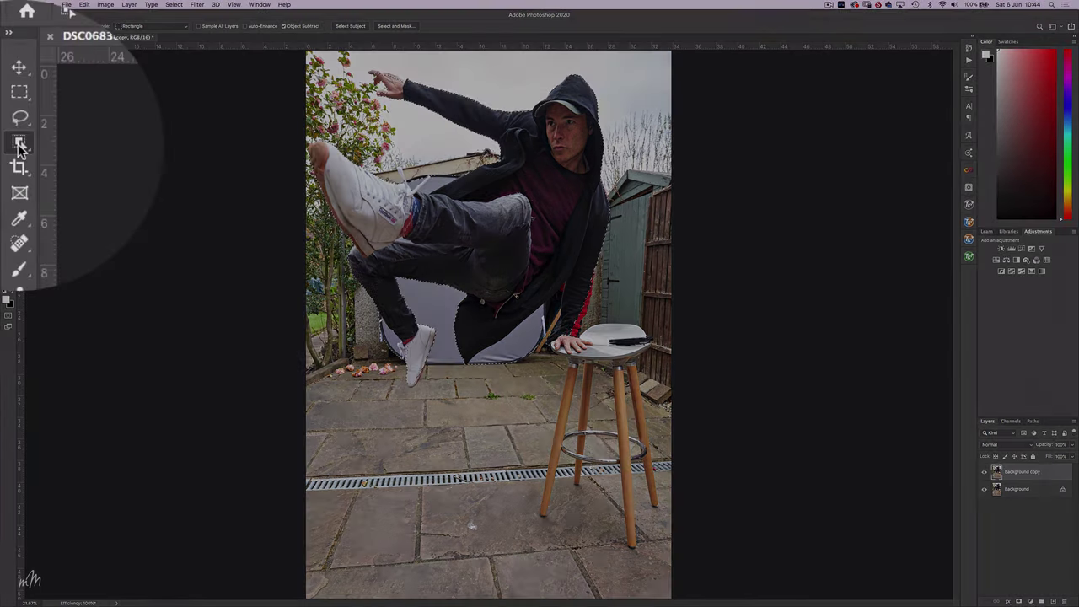
- Refine the selection around the jacket hem and the hand on the stool with the Quick Selection tool
right_click(9, 84)
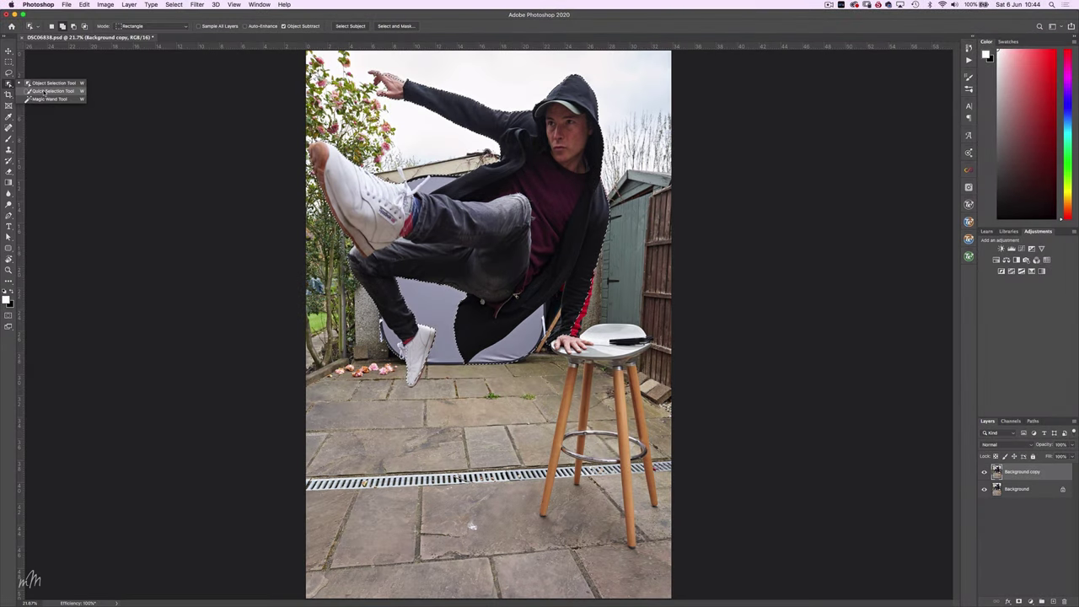
left_click(100, 146)
scroll(504, 324, "up", 5)
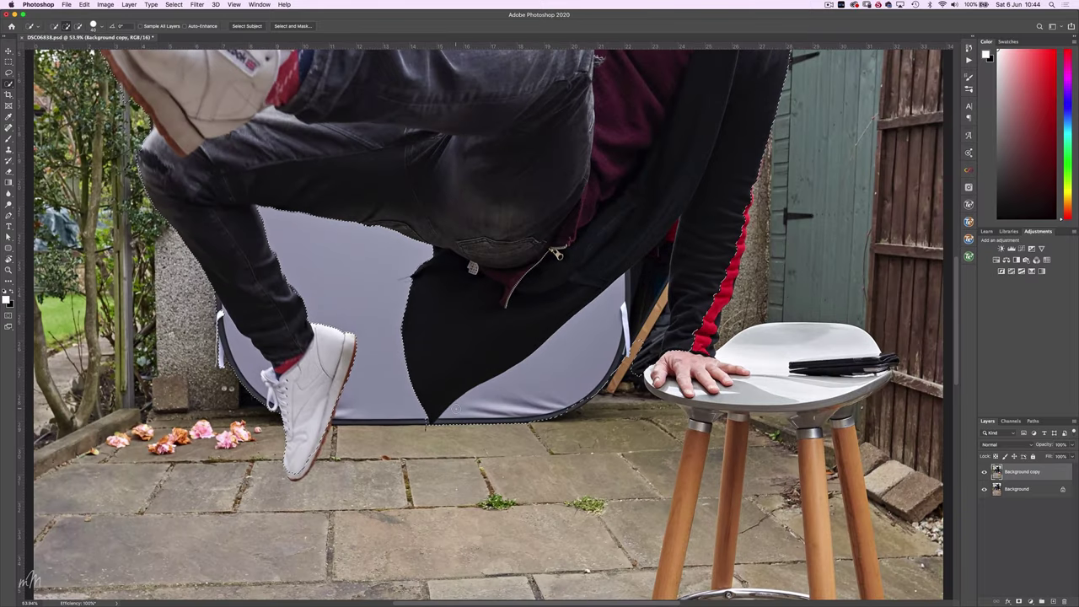
key("alt")
left_click_drag(464, 406, 490, 400)
left_click_drag(647, 274, 654, 347)
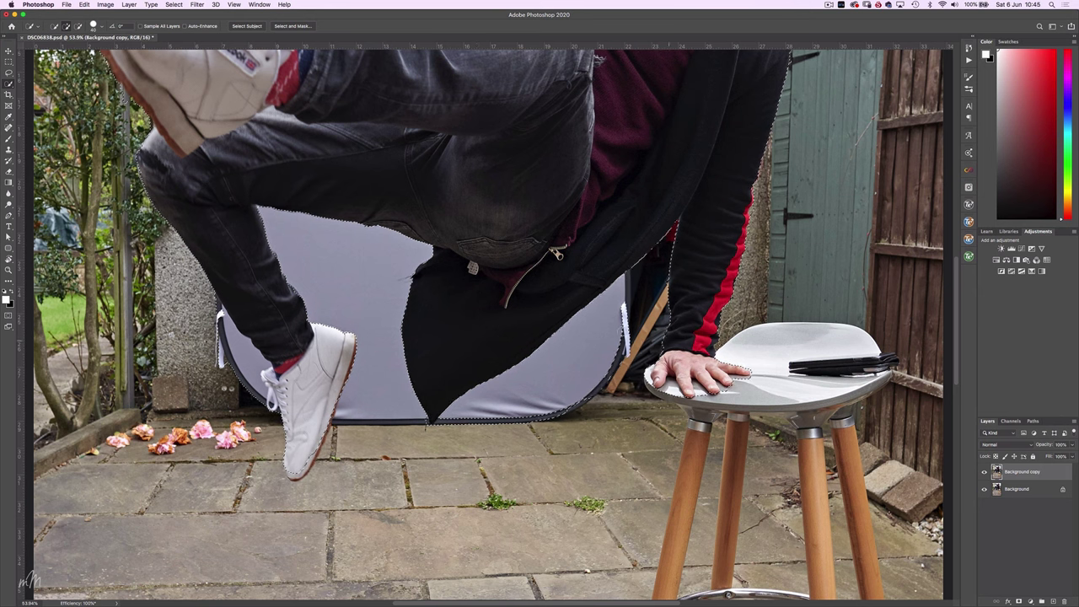
- Correct the selection around the raised shoe's laces and the gap between the leg and the jacket
scroll(487, 165, "up", 5)
left_click_drag(472, 175, 379, 187)
left_click_drag(340, 152, 357, 190)
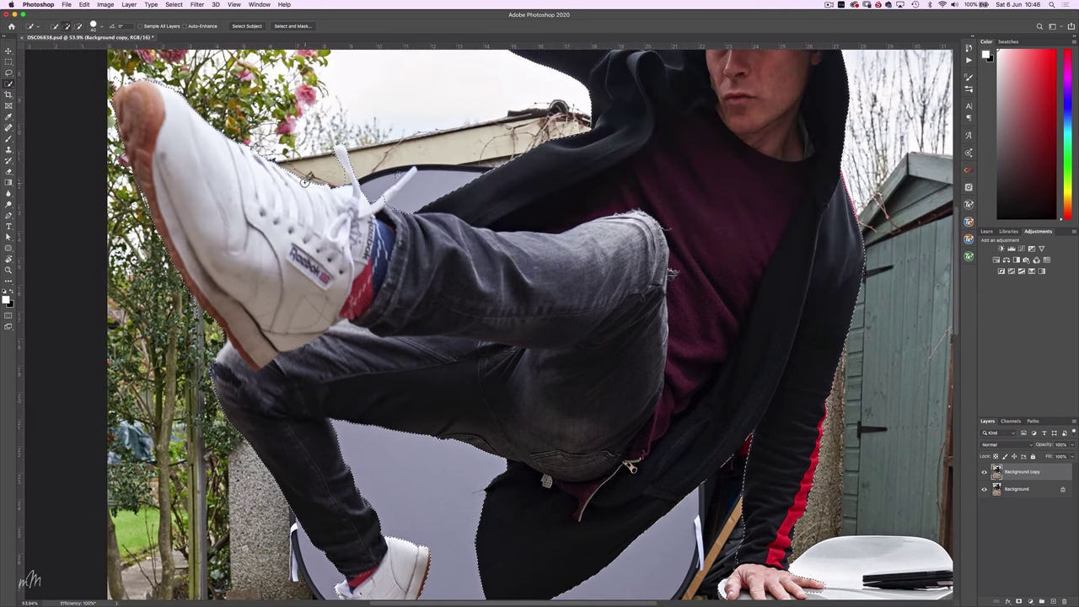
scroll(579, 214, "up", 5)
scroll(579, 214, "right", 4)
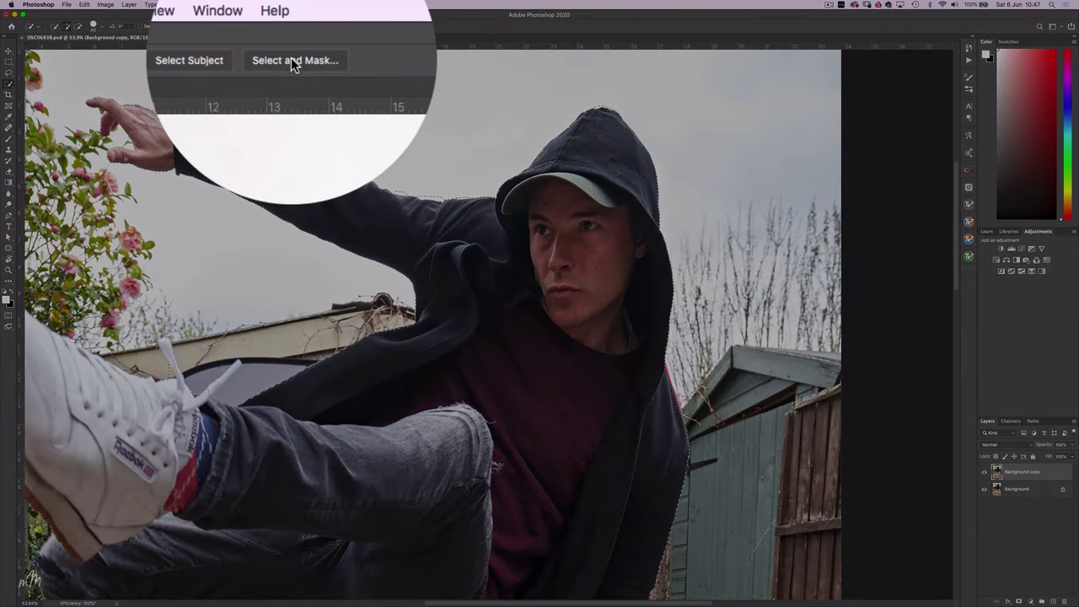
- Refine the selection edges along the outstretched sleeve in Select and Mask, and apply the selection as a layer mask on Background copy
left_click(292, 27)
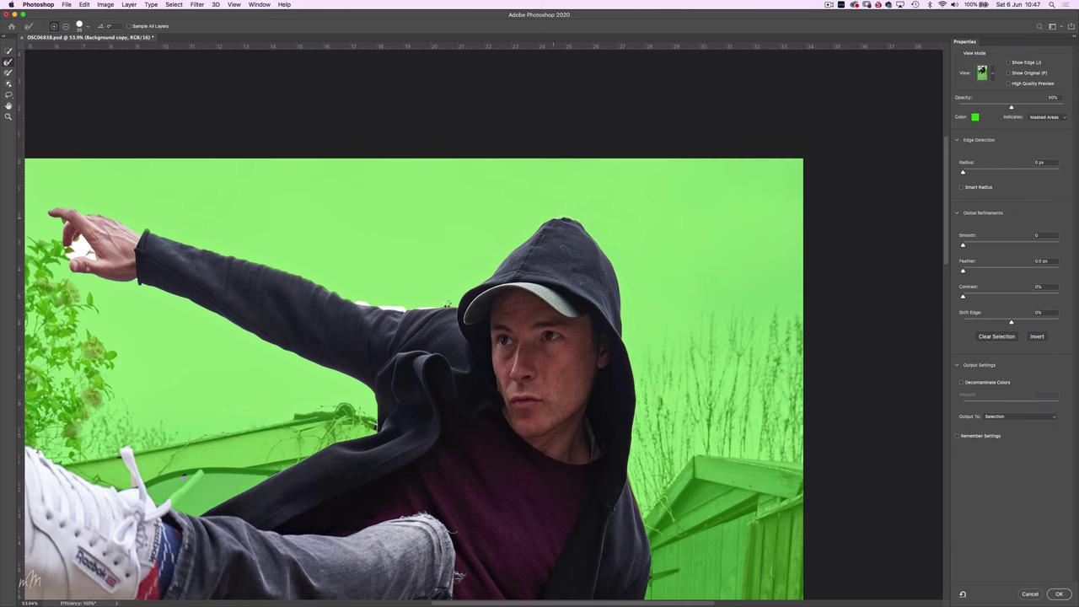
left_click_drag(384, 308, 352, 302)
left_click_drag(362, 392, 306, 358)
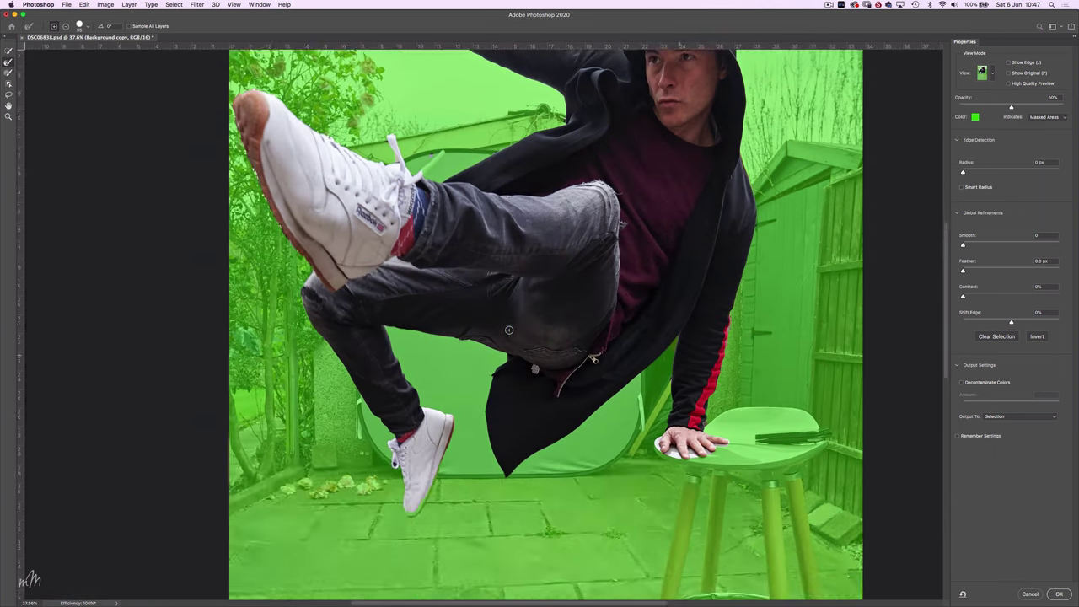
scroll(897, 588, "up", 5)
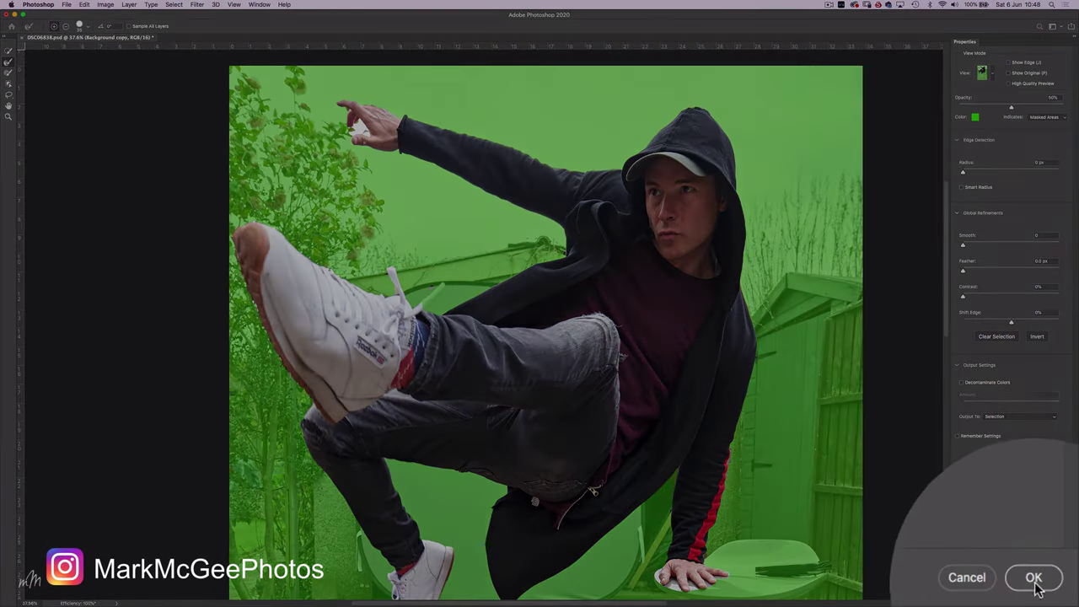
left_click(1059, 593)
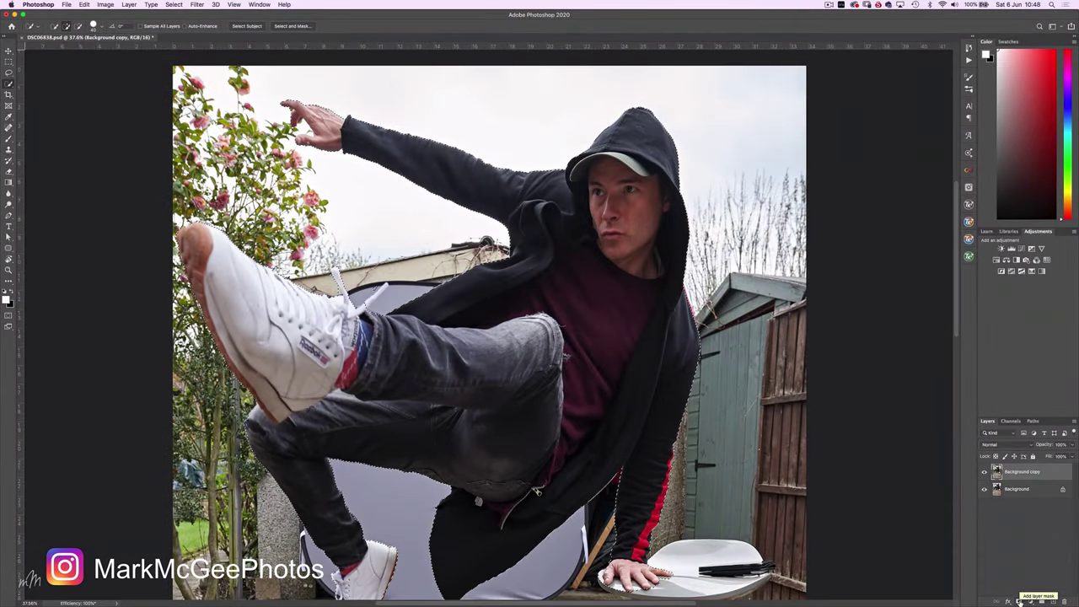
left_click(1019, 601)
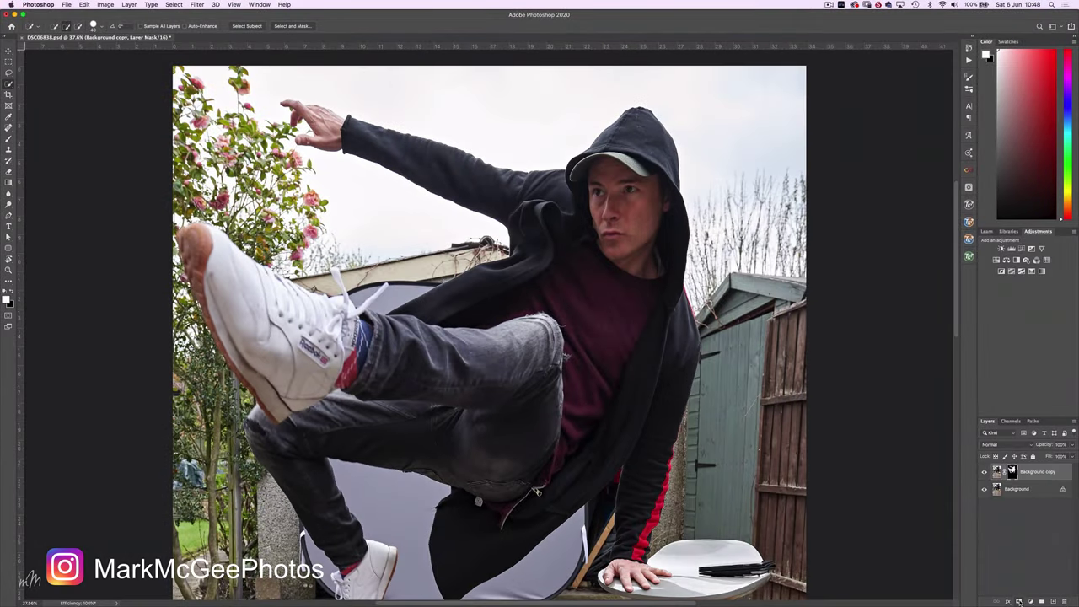
- Add a new layer directly above Background and fill it with bright green at 100% opacity
left_click(1041, 491)
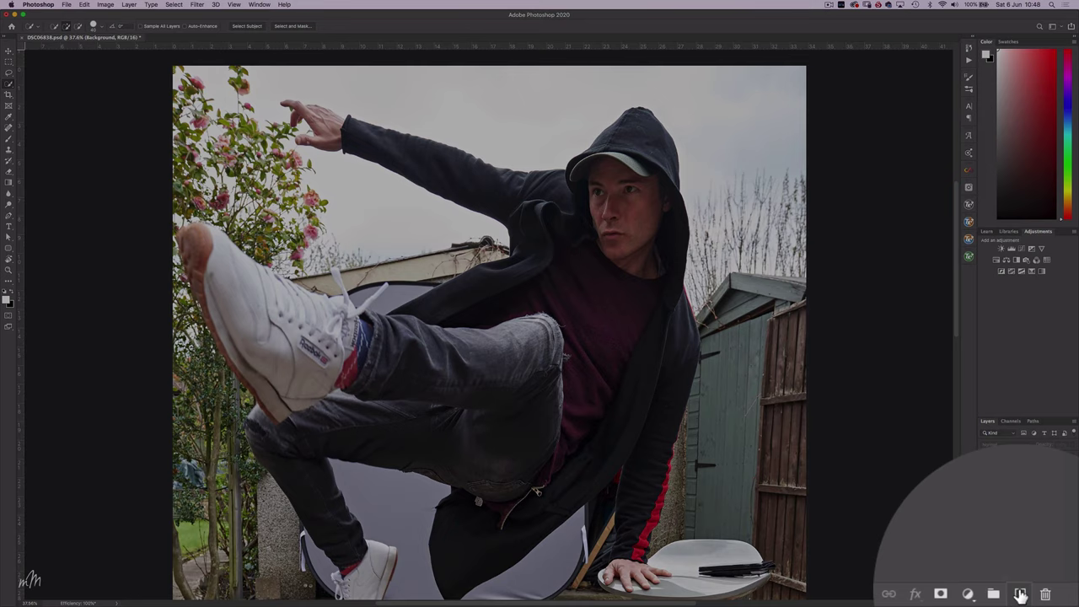
left_click(1054, 601)
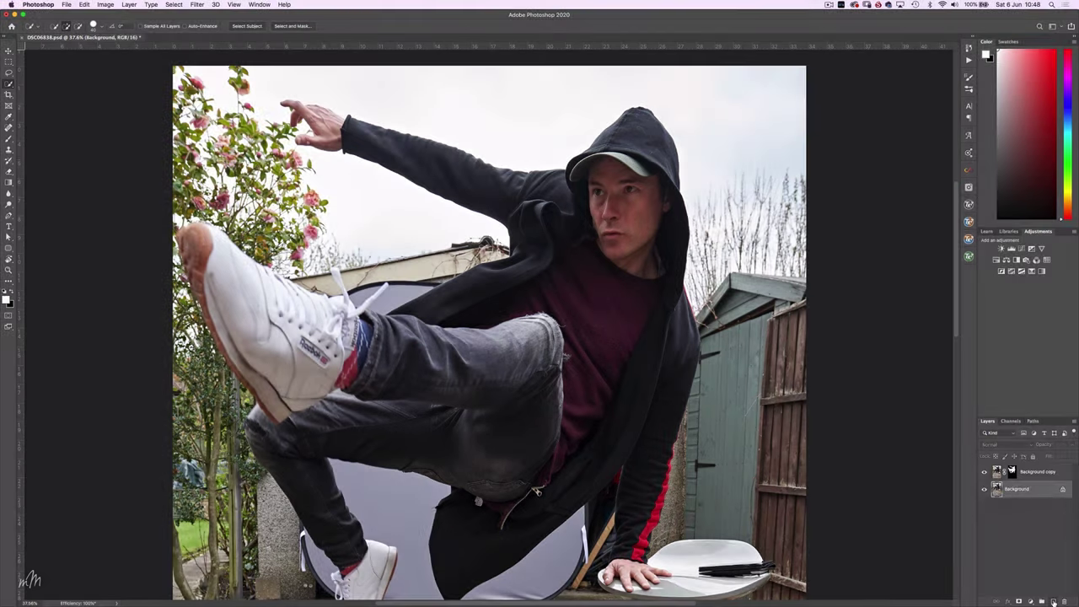
left_click(84, 5)
left_click(118, 138)
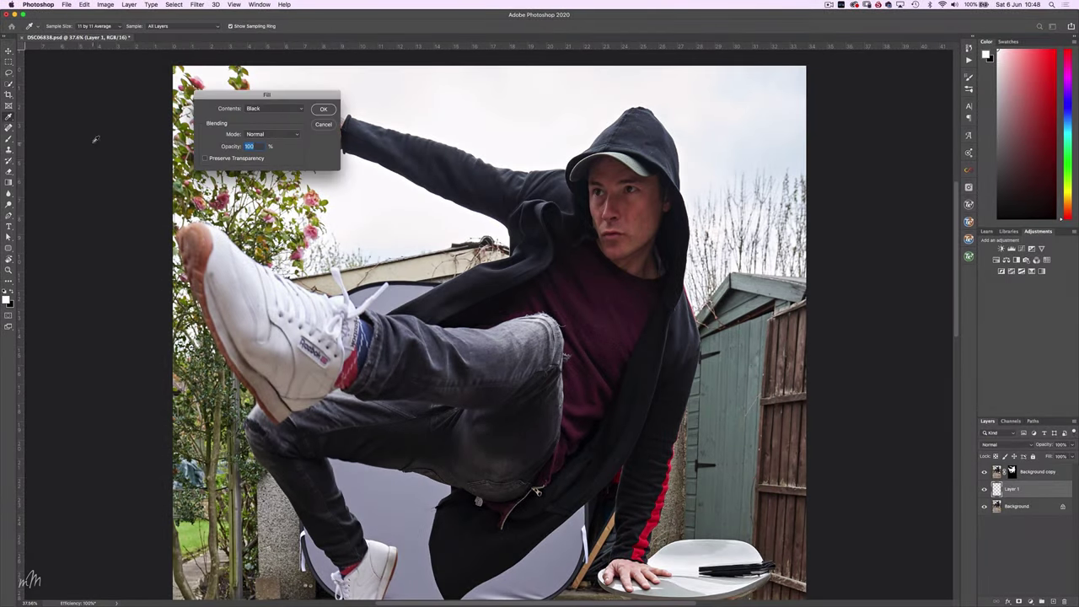
left_click(301, 109)
left_click(263, 73)
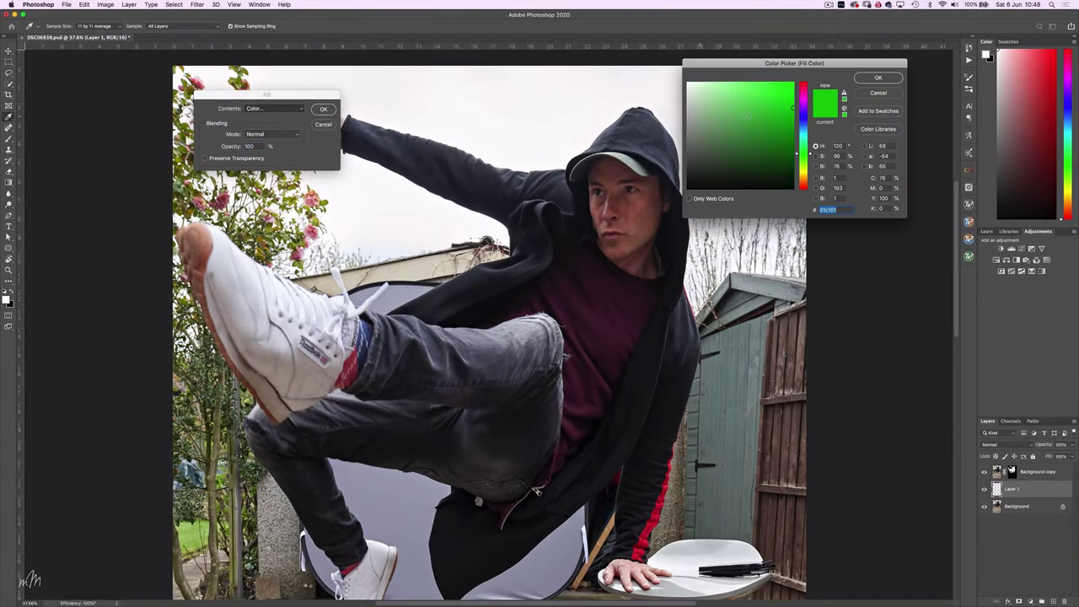
left_click_drag(791, 108, 794, 100)
left_click(878, 78)
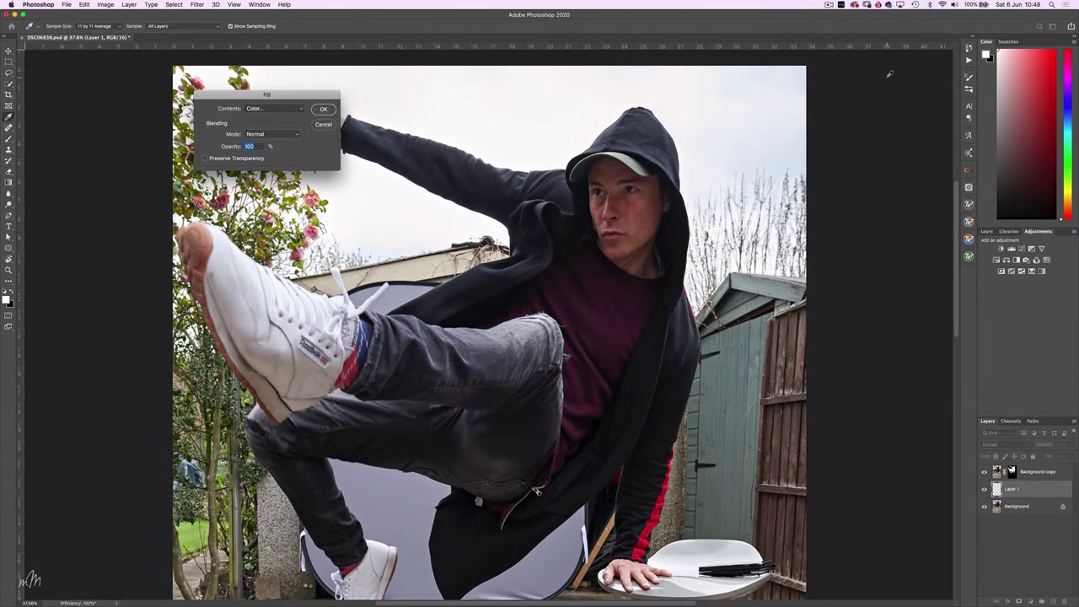
left_click(323, 110)
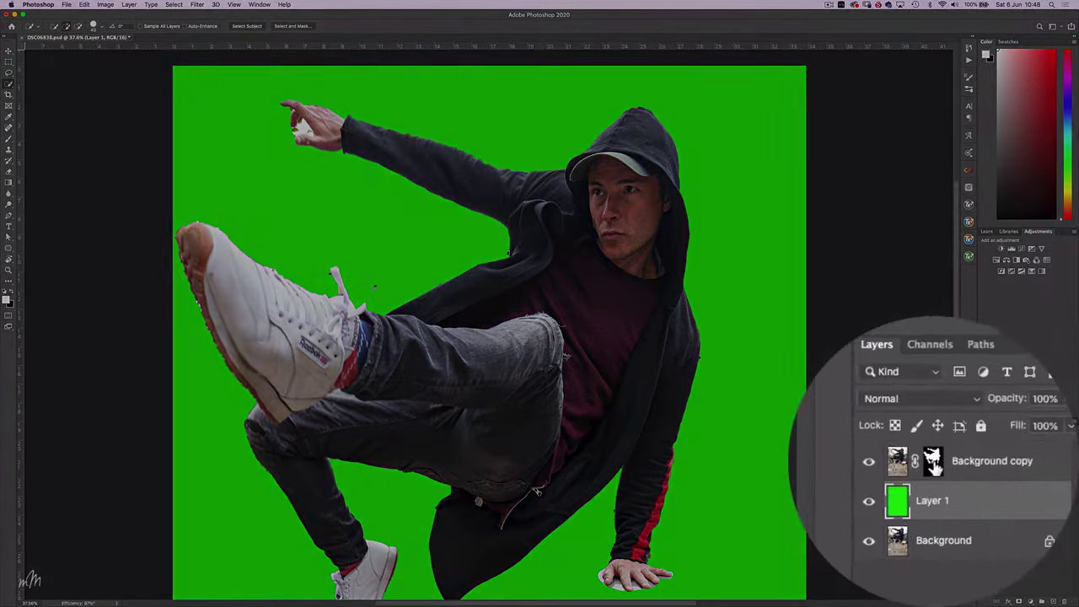
- Target the Background copy mask and set up a round 35 px Brush with 77% hardness
left_click(1011, 471)
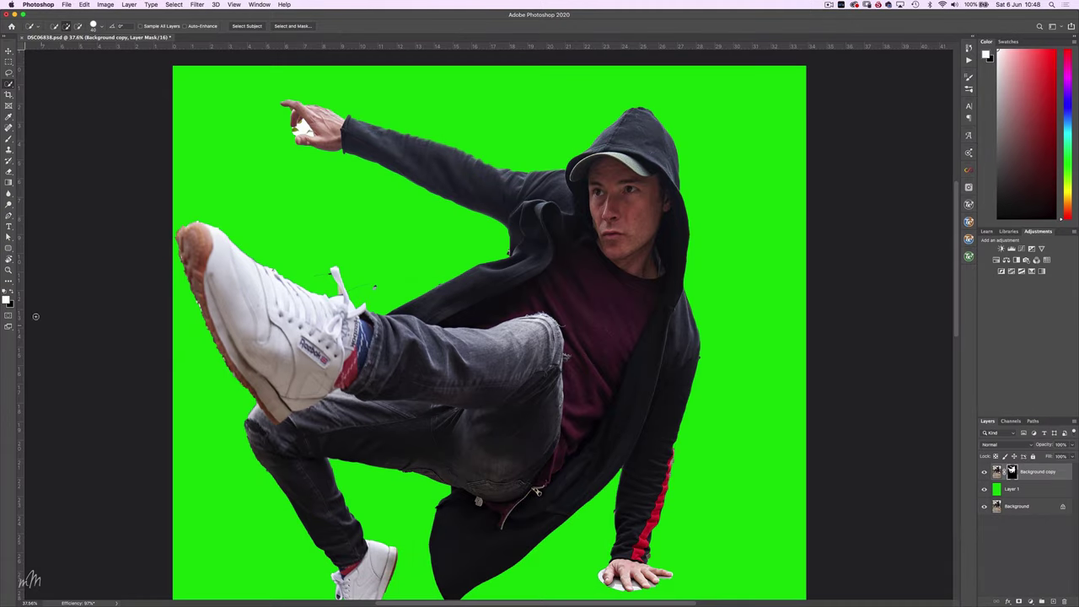
key("b")
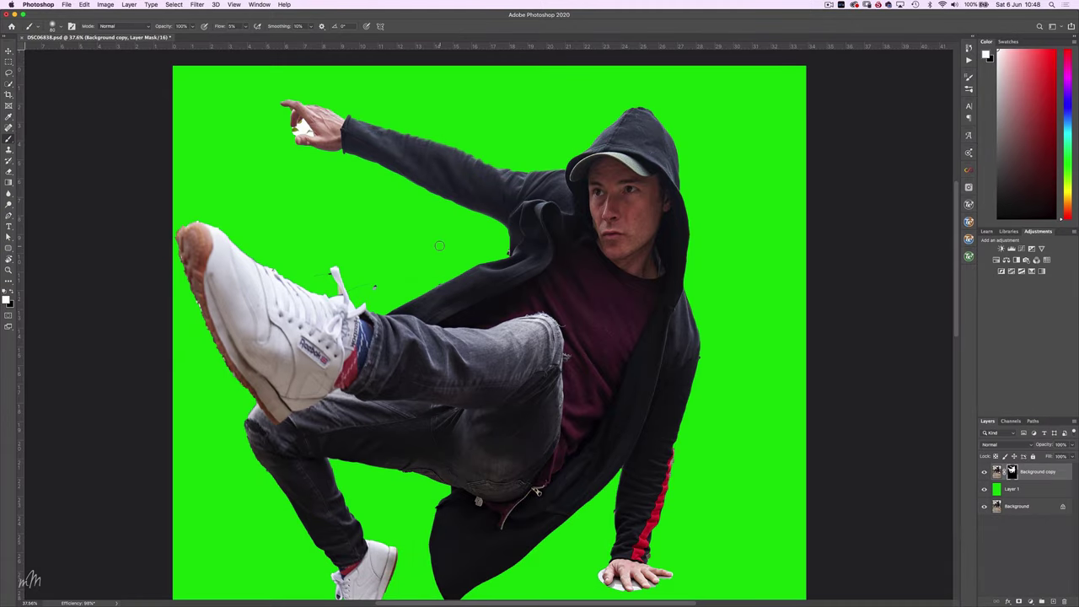
scroll(248, 183, "up", 5)
scroll(248, 185, "up", 3)
left_click(60, 26)
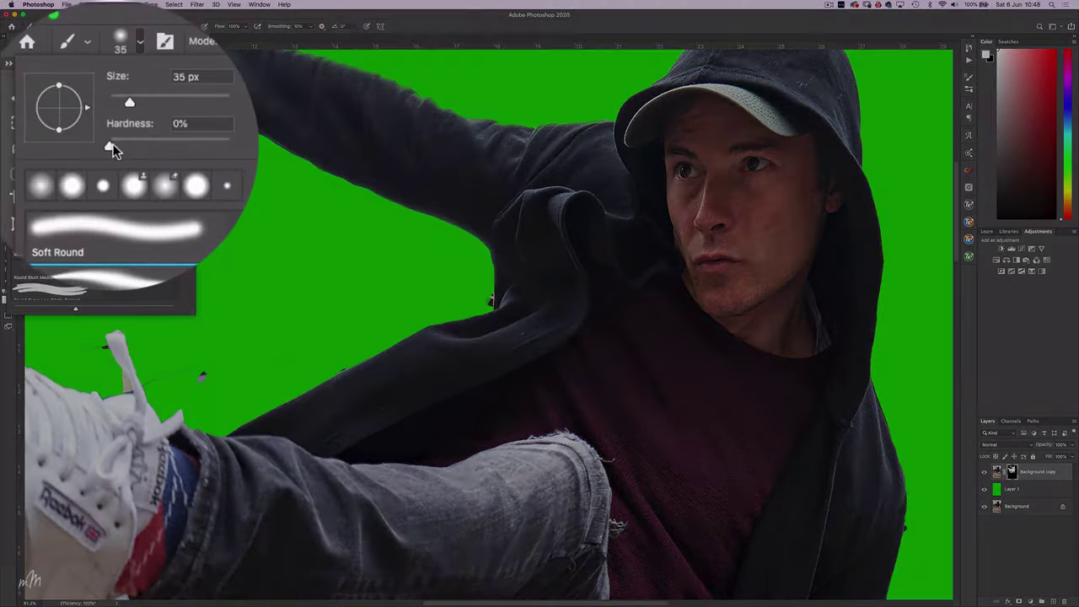
left_click_drag(49, 71, 87, 74)
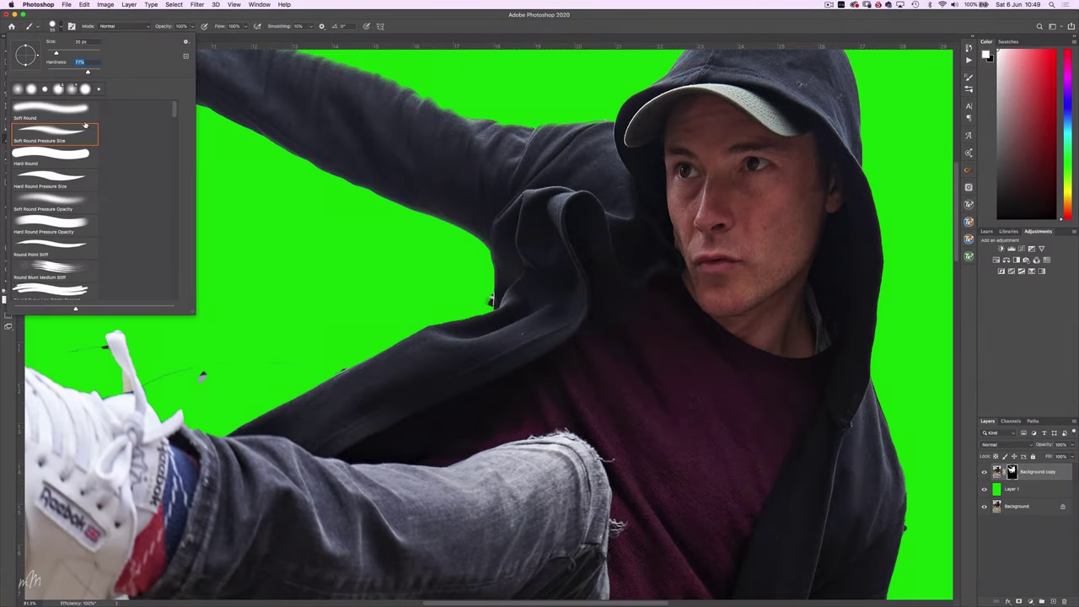
left_click(380, 255)
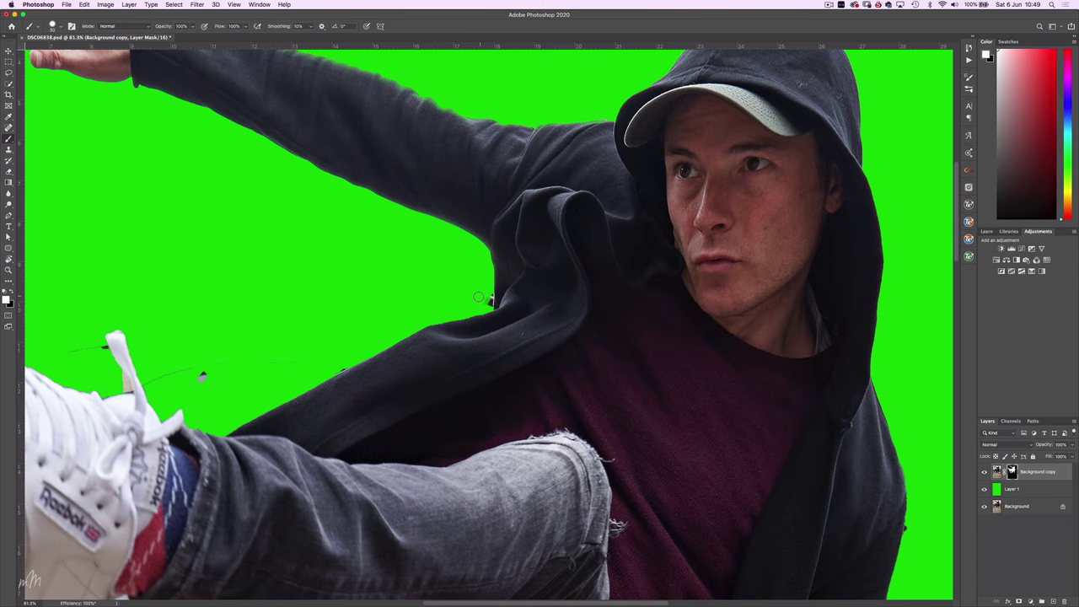
- Paint black on the mask to remove leftover sky between the raised hand's fingers and the stool remnants around the supporting hand
key("x")
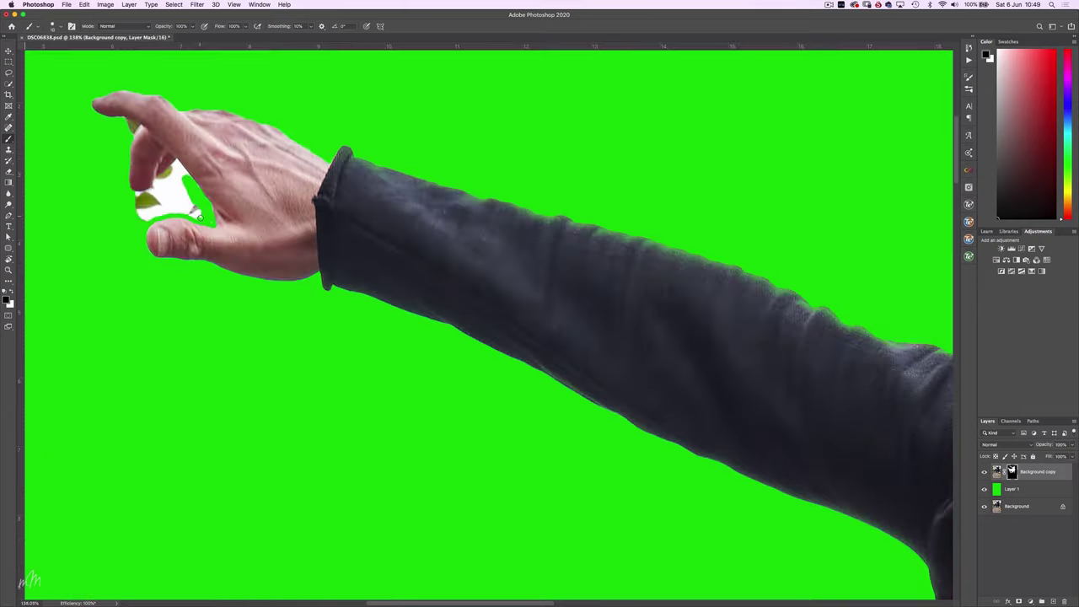
left_click_drag(147, 189, 190, 207)
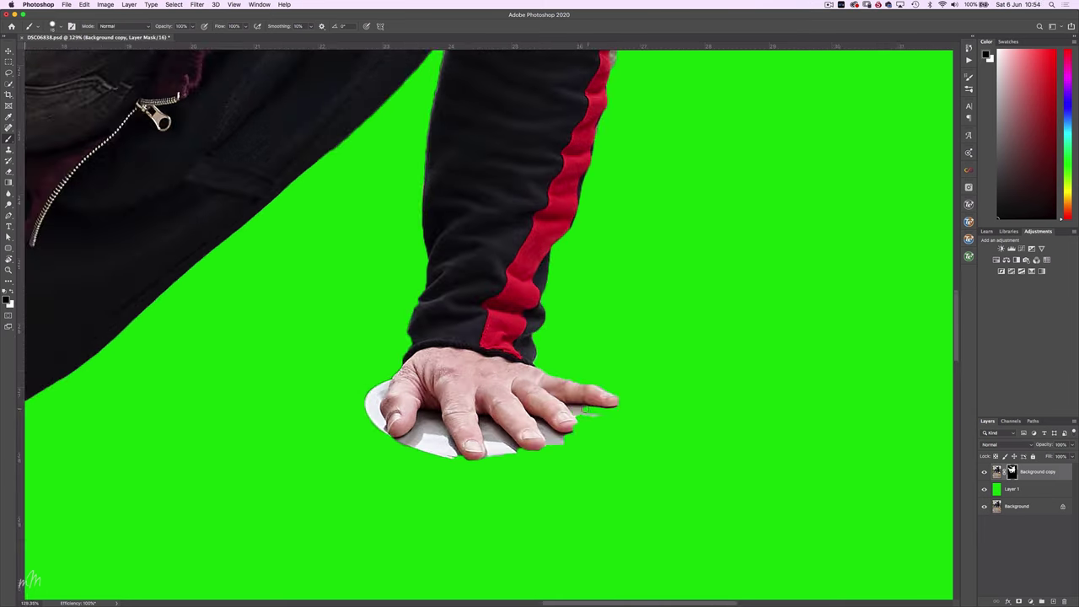
mouse_move(599, 405)
left_mouse_down()
mouse_move(560, 441)
mouse_move(521, 459)
mouse_move(380, 396)
left_mouse_up()
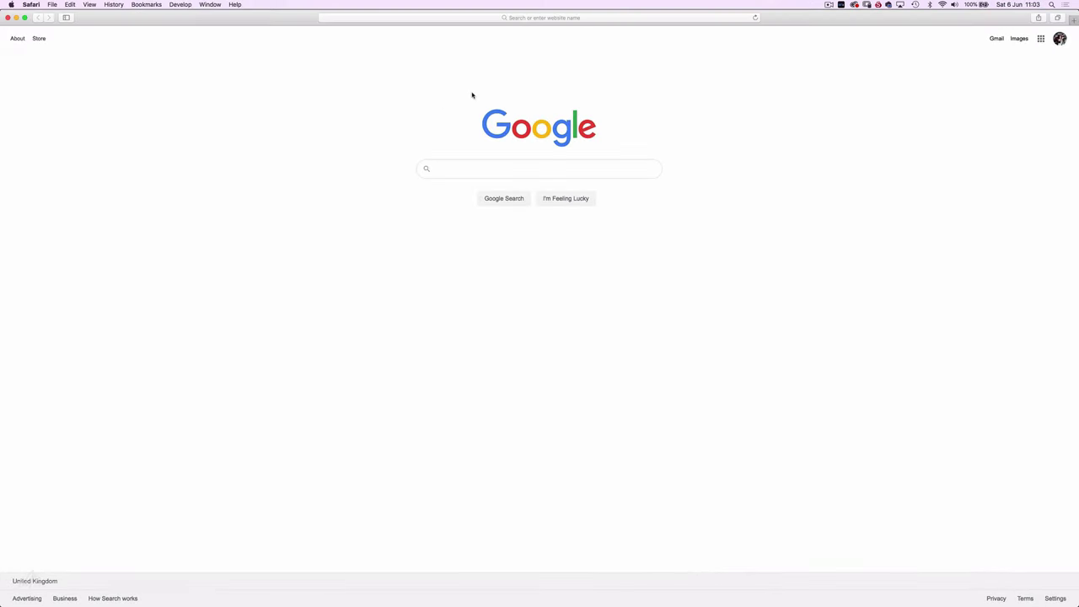
- Search the Pexels site for audi and open the portrait-format photo of the parked red Audi R8
left_click(532, 18)
type("pexels")
key("Return")
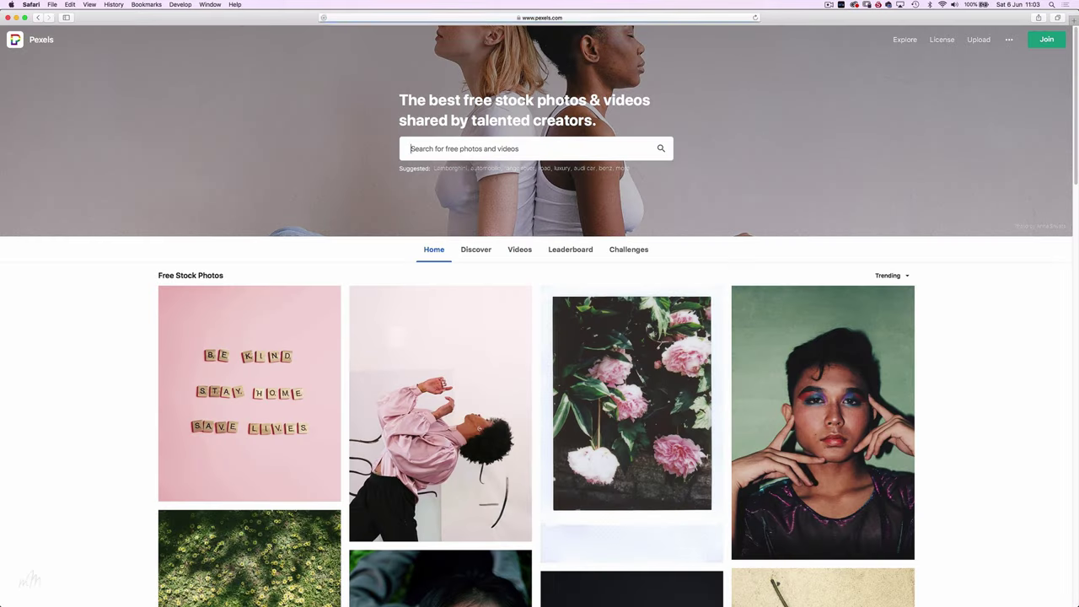
type("audi")
key("Return")
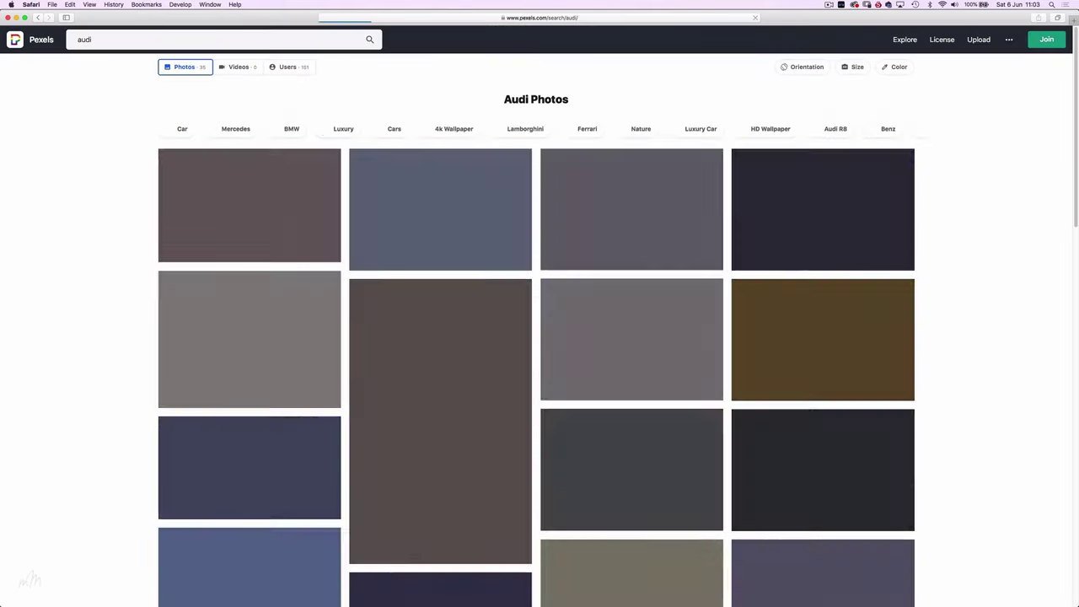
left_click(482, 403)
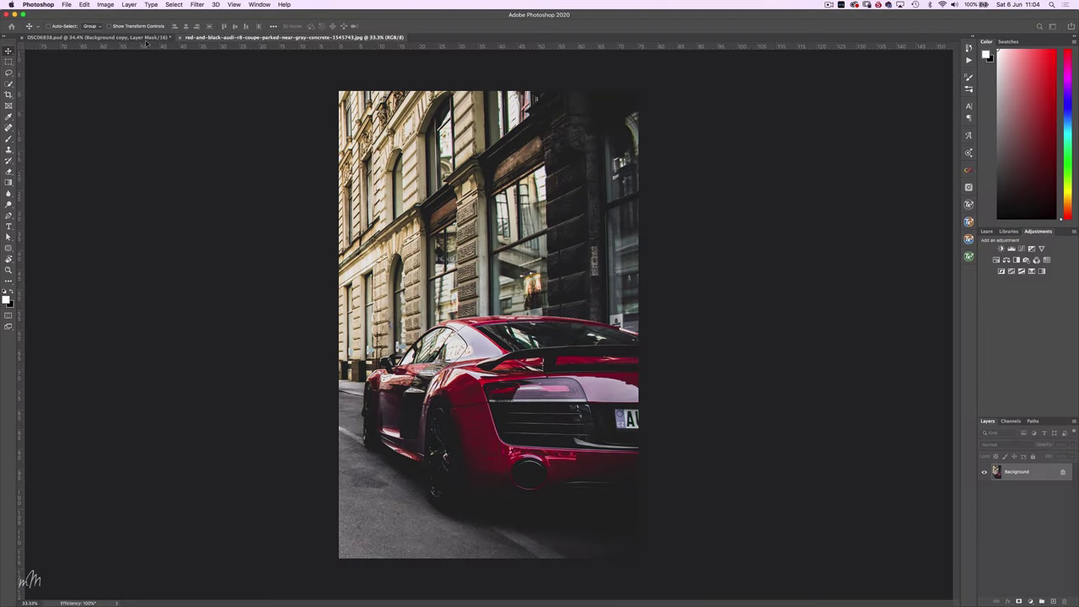
- Bring the Audi photo into DSC06838.psd as a new top layer and rename that layer audi
left_click(145, 37)
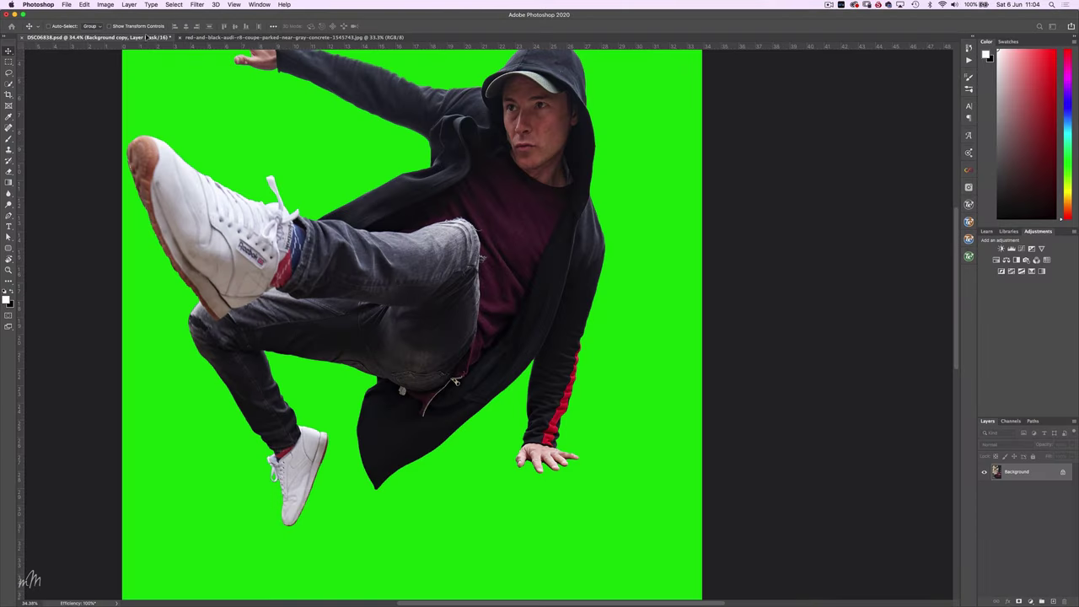
left_click_drag(398, 281, 399, 282)
key("super+minus")
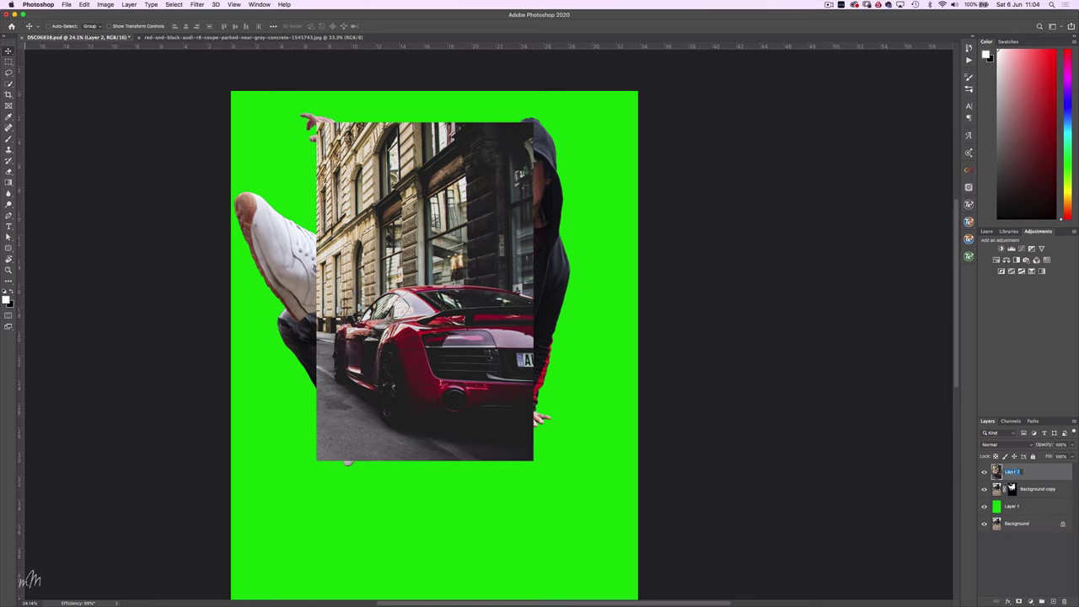
type("audi")
key("Return")
- Rename the Background copy layer with the man's first name and place the audi layer directly beneath it
double_click(1037, 489)
type("man")
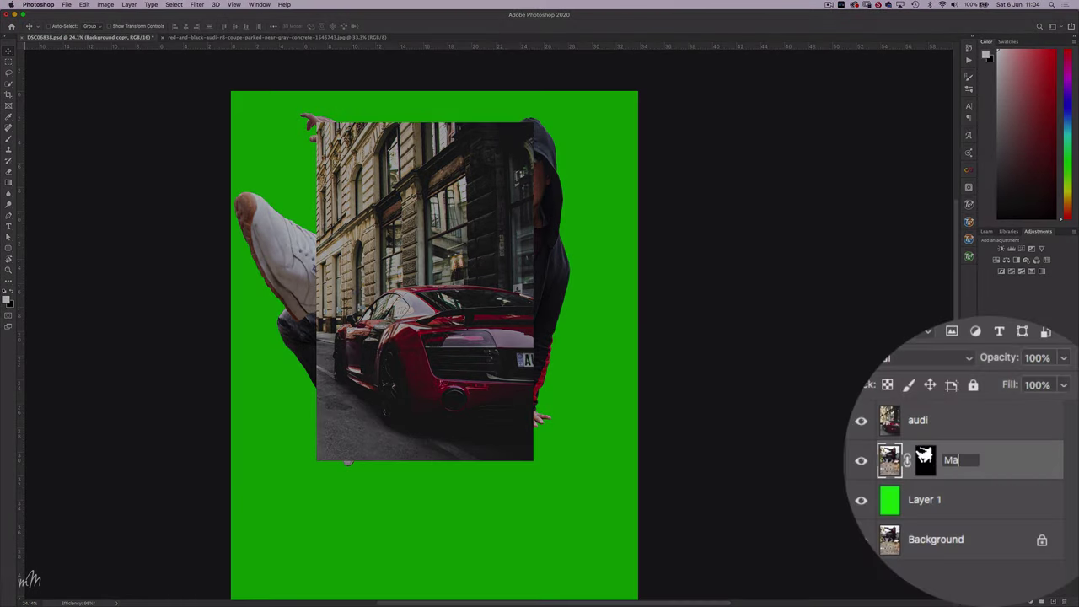
key("Return")
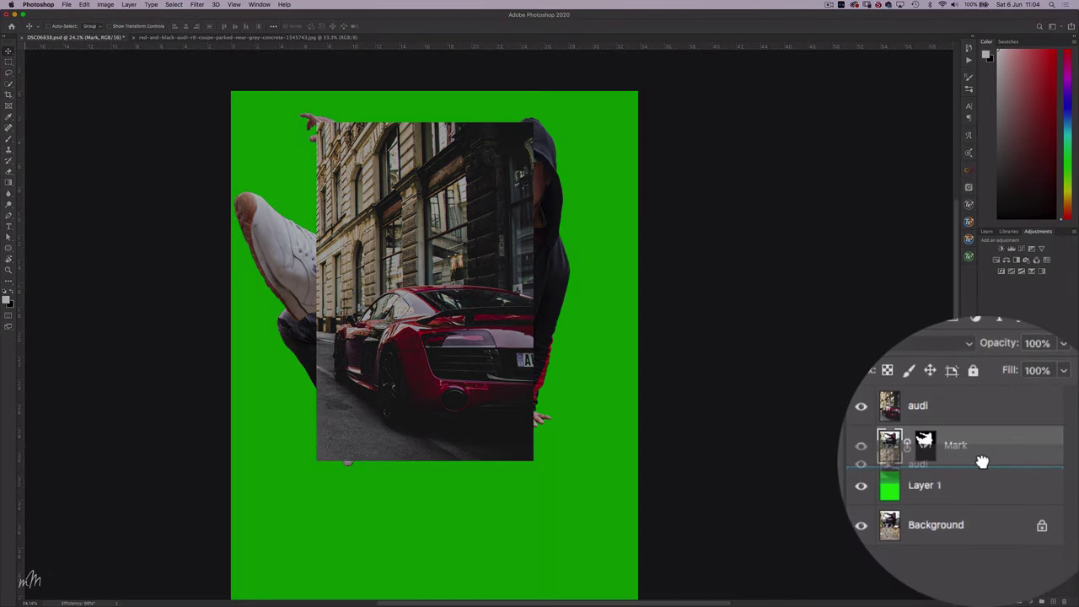
left_click_drag(1037, 489, 1035, 473)
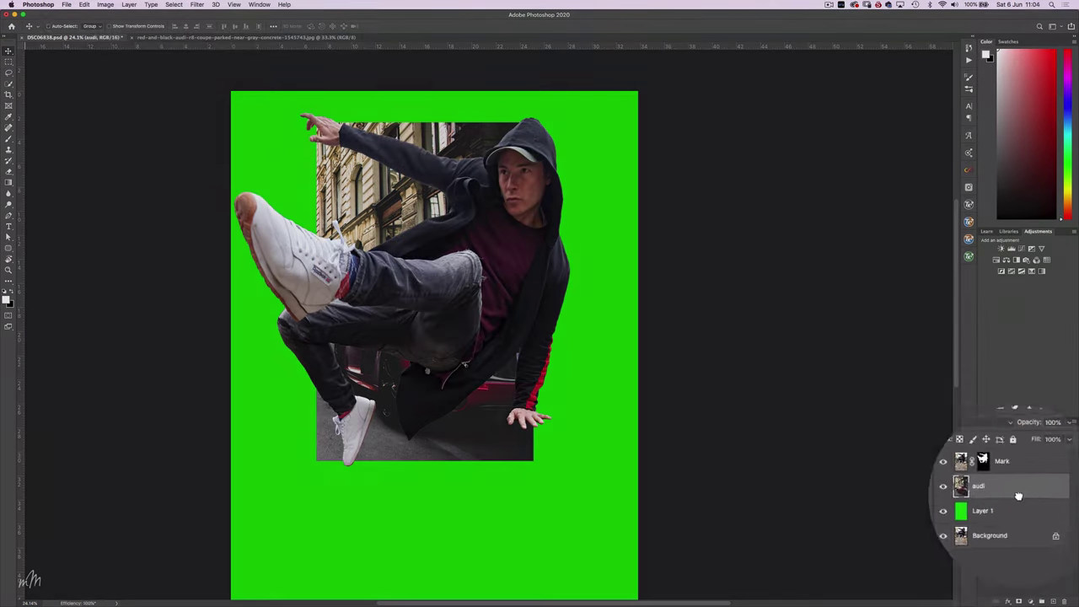
- Free Transform the cutout man, scaling him down to about 47% over the Audi photo
key("ctrl+t")
left_click_drag(231, 91, 338, 249)
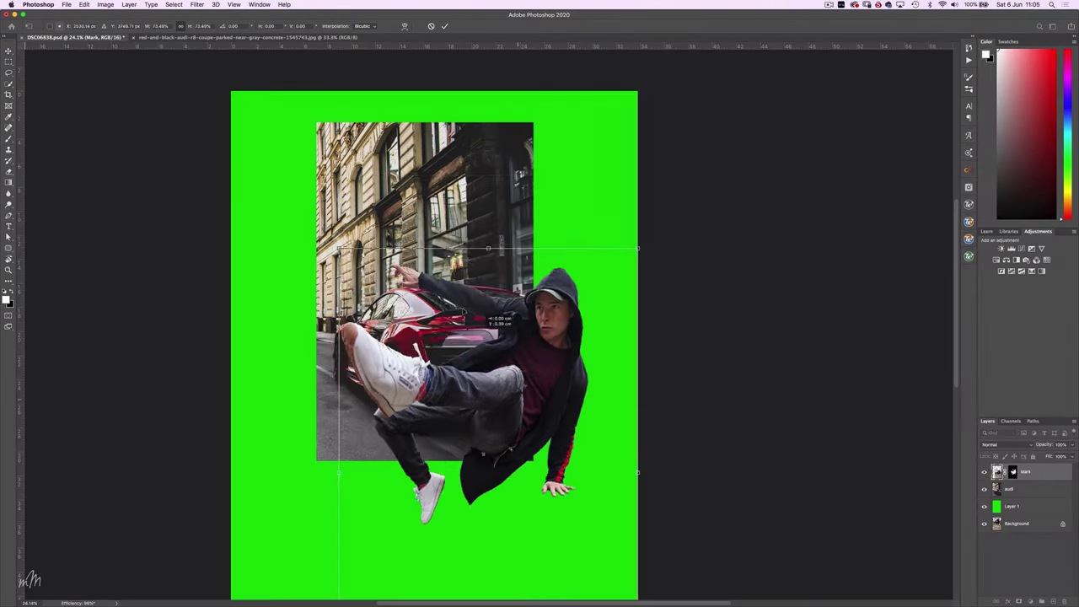
left_click_drag(430, 362, 342, 226)
left_click_drag(251, 113, 336, 164)
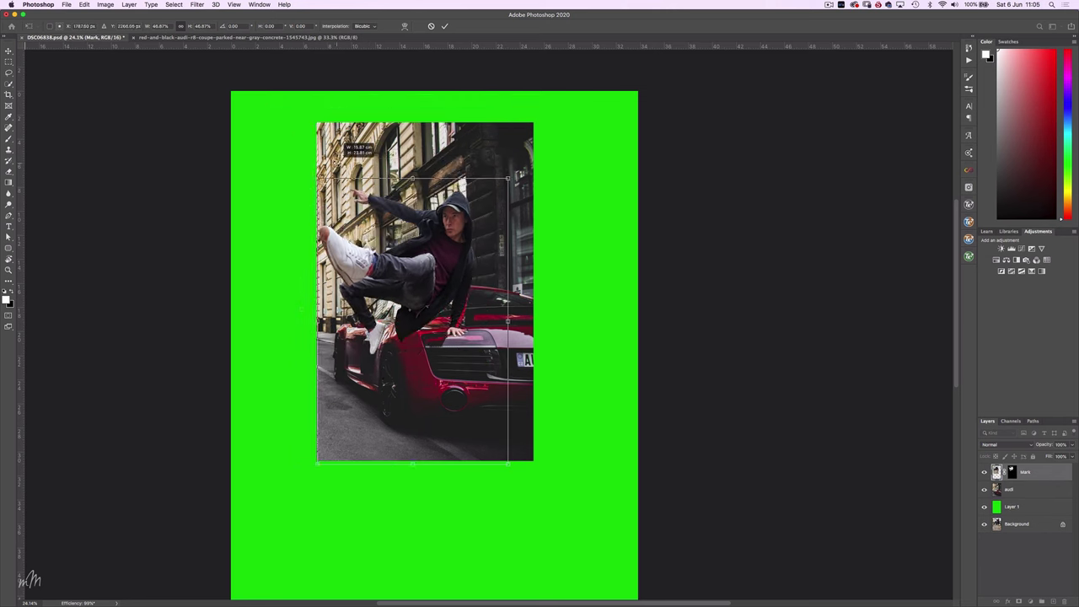
- Fine-tune the man's size and position so his supporting hand rests on the car's rear spoiler, and apply the transform
left_click_drag(398, 270, 387, 240)
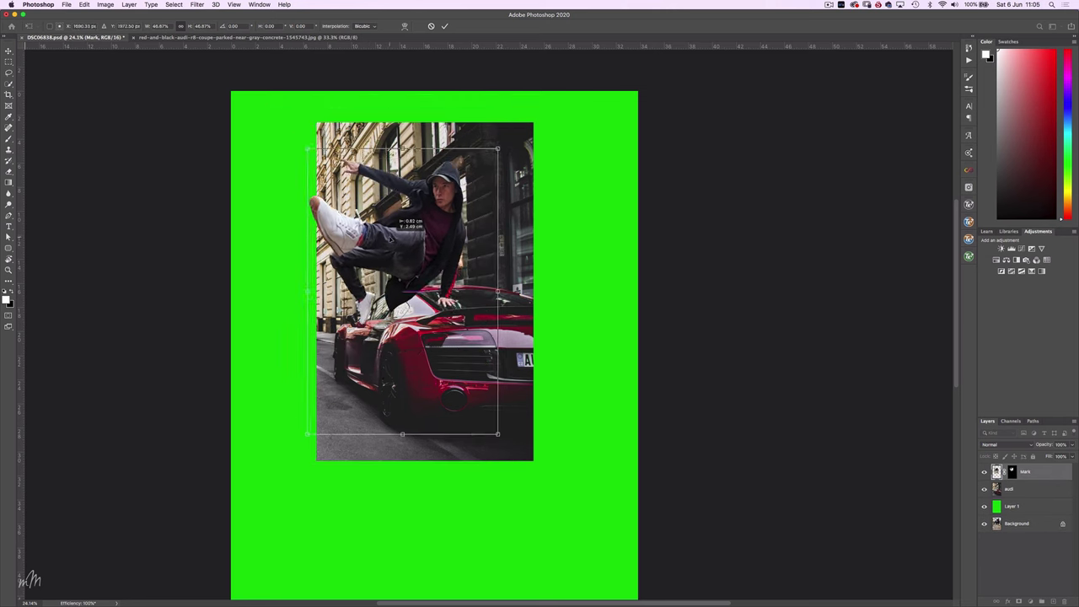
left_click_drag(368, 248, 368, 250)
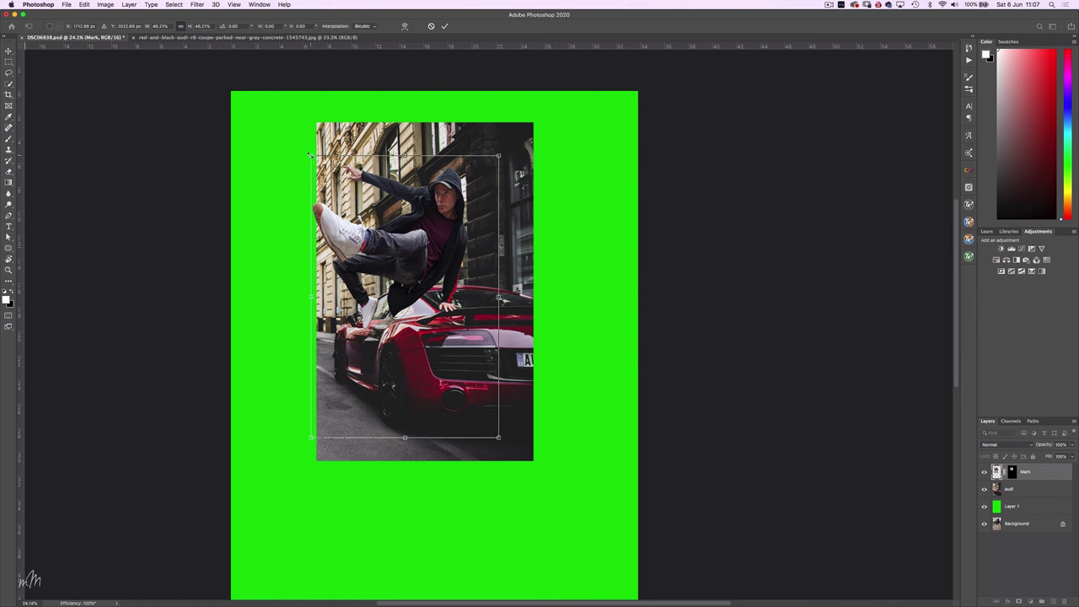
left_click_drag(311, 155, 315, 160)
left_click_drag(414, 279, 412, 277)
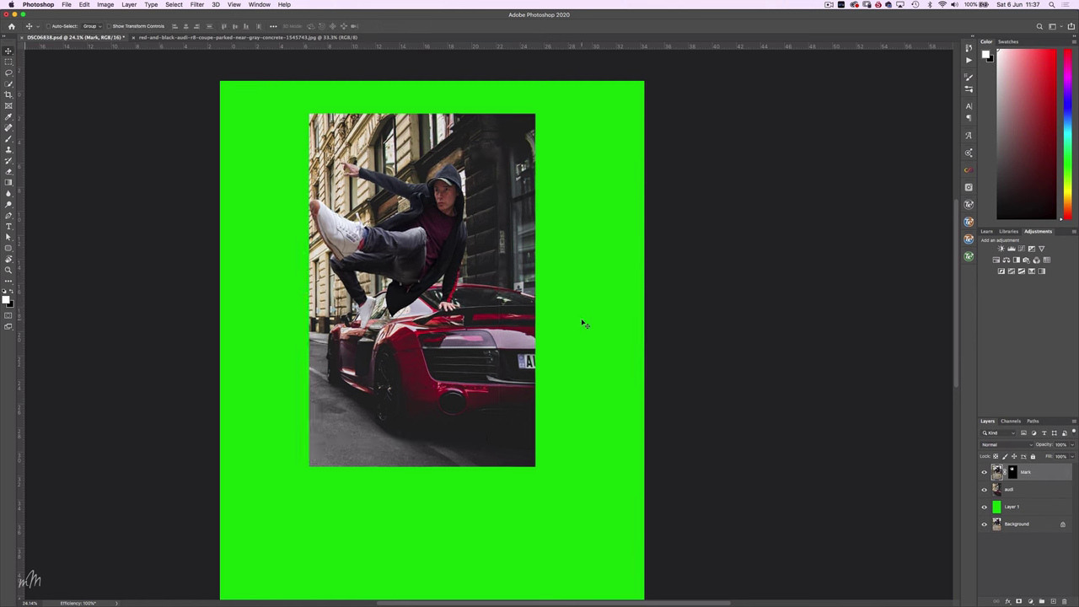
- Shift the cutout man slightly right along the spoiler, and nudge him back left in small steps
scroll(391, 226, "up", 5)
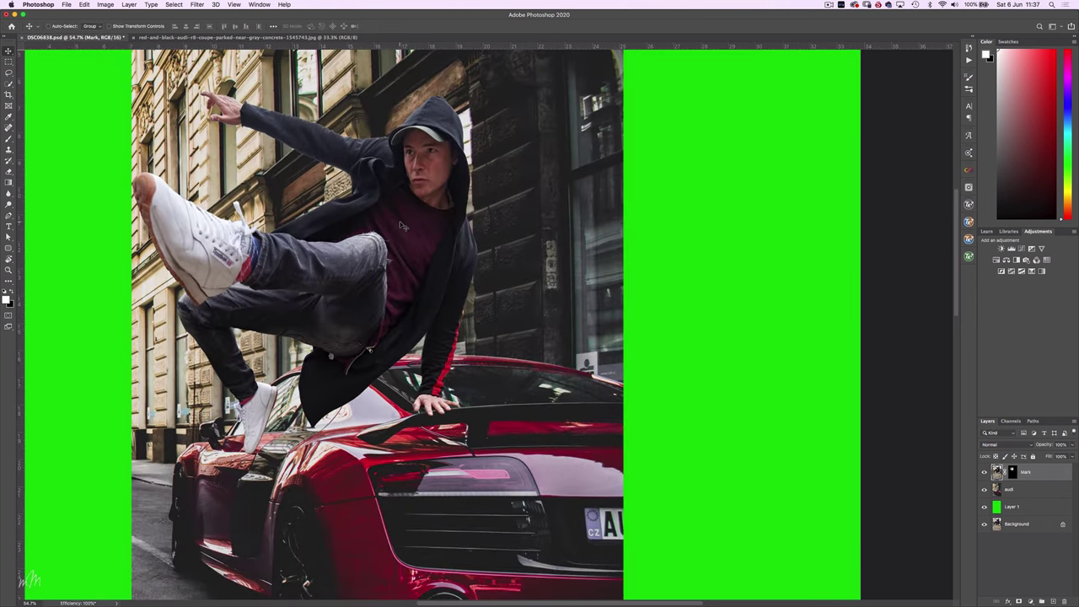
left_click_drag(401, 221, 419, 223)
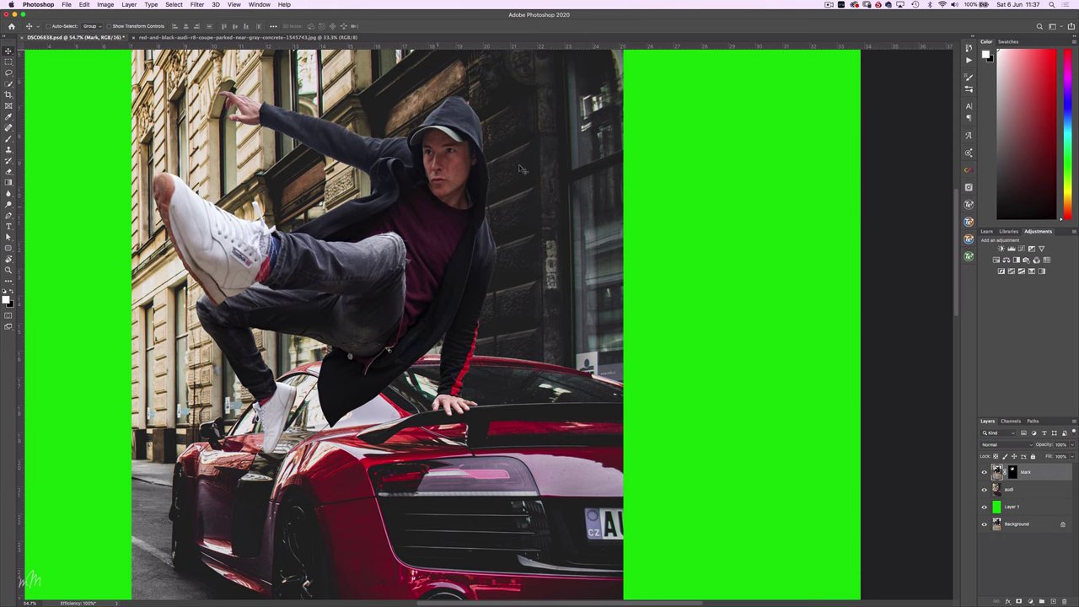
scroll(455, 143, "down", 3)
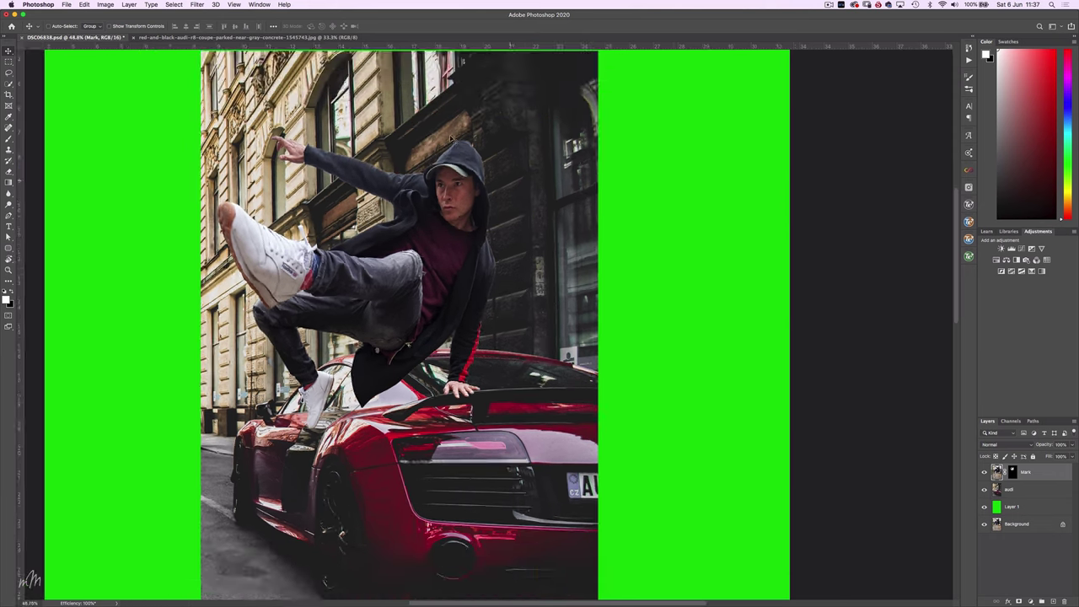
key("shift+Left")
key("shift+Left")
key("shift+Left")
key("shift+Left")
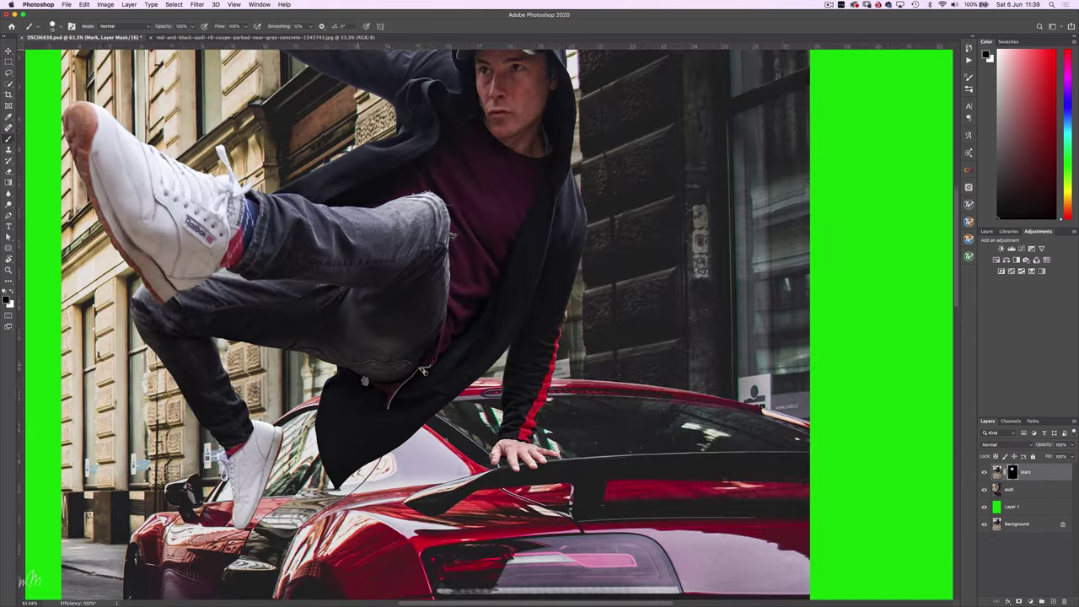
- Set up the Brush tool with black on the man's layer mask for touch-ups where his hand meets the spoiler
scroll(574, 257, "down", 5)
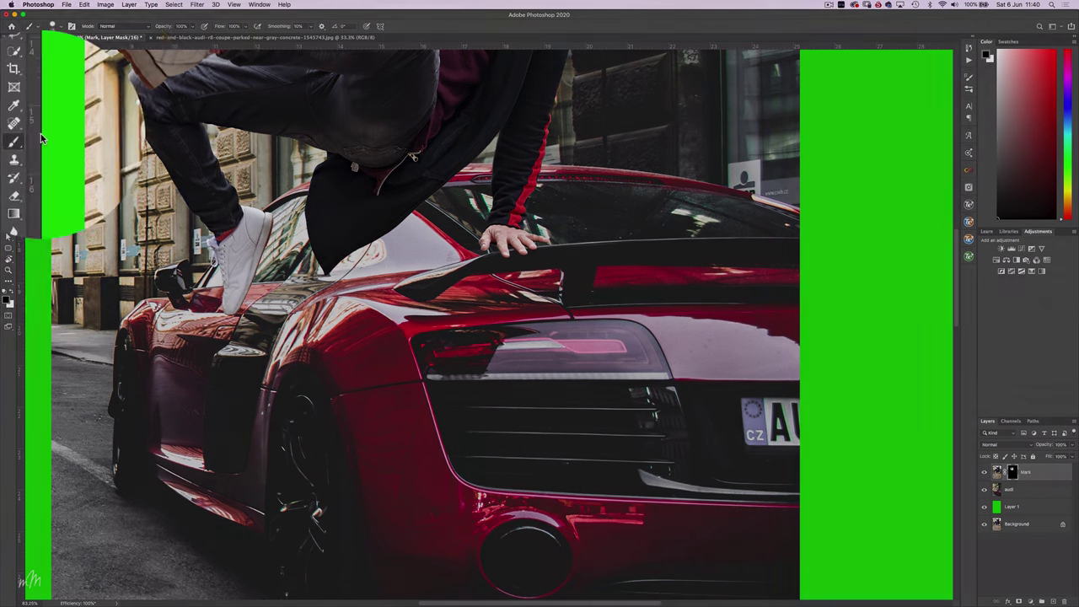
right_click(8, 140)
left_click(38, 139)
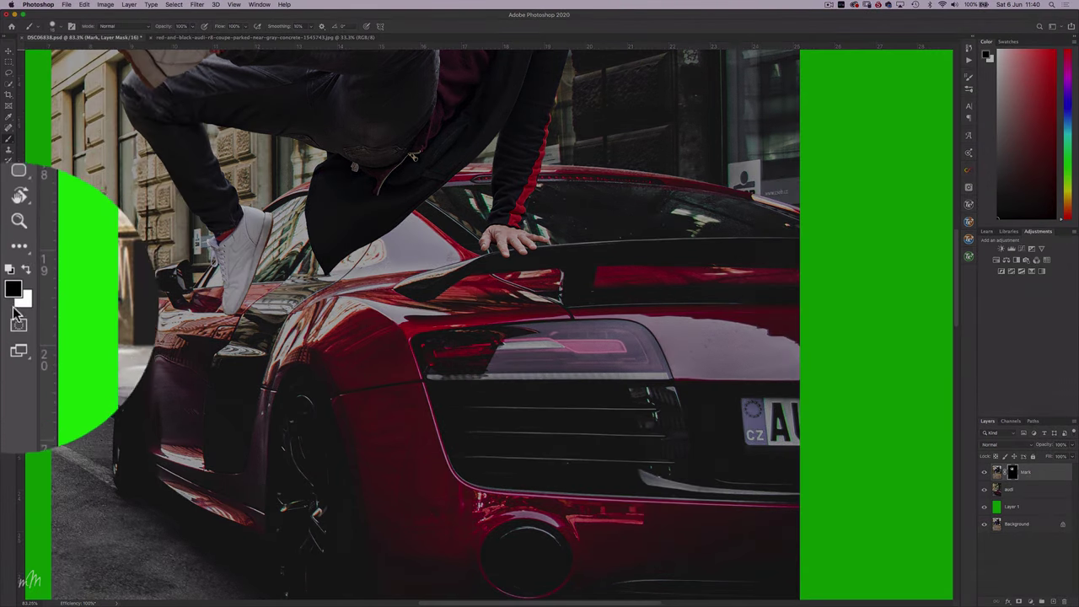
scroll(489, 236, "up", 1)
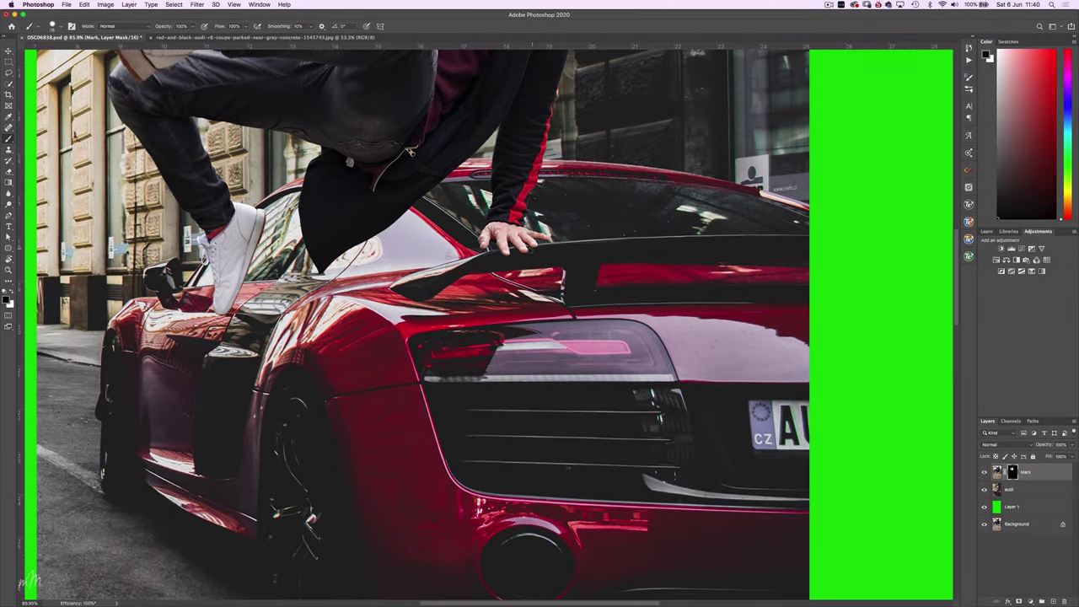
scroll(527, 250, "up", 6)
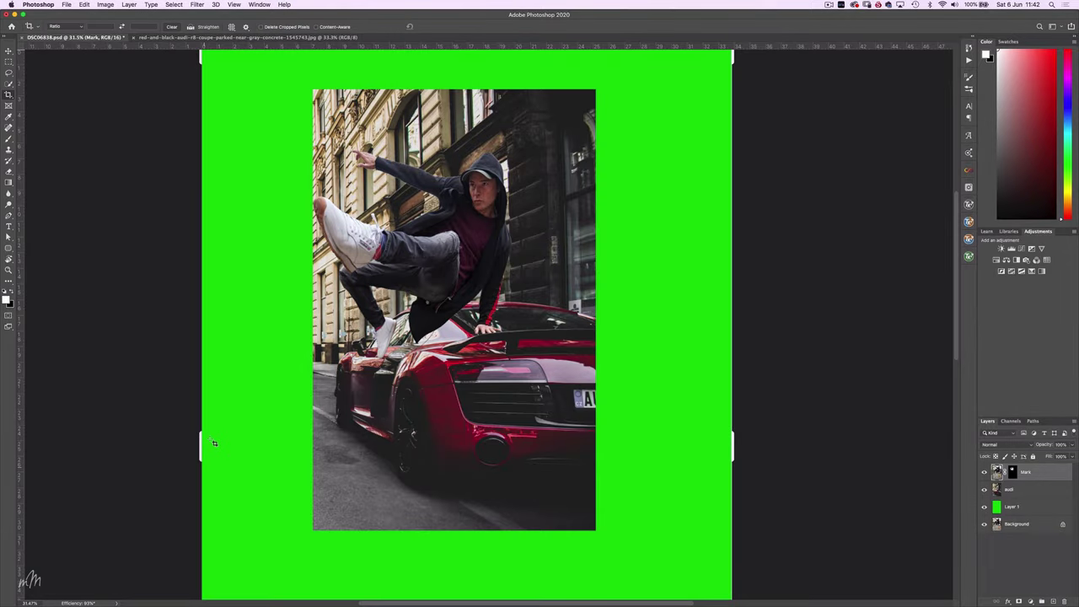
- Crop the canvas to the edges of the Audi photo, cutting away the surrounding green
left_click_drag(213, 442, 269, 442)
left_click_drag(680, 439, 609, 437)
key("super+minus")
left_click_drag(491, 590, 492, 485)
left_click_drag(484, 165, 482, 175)
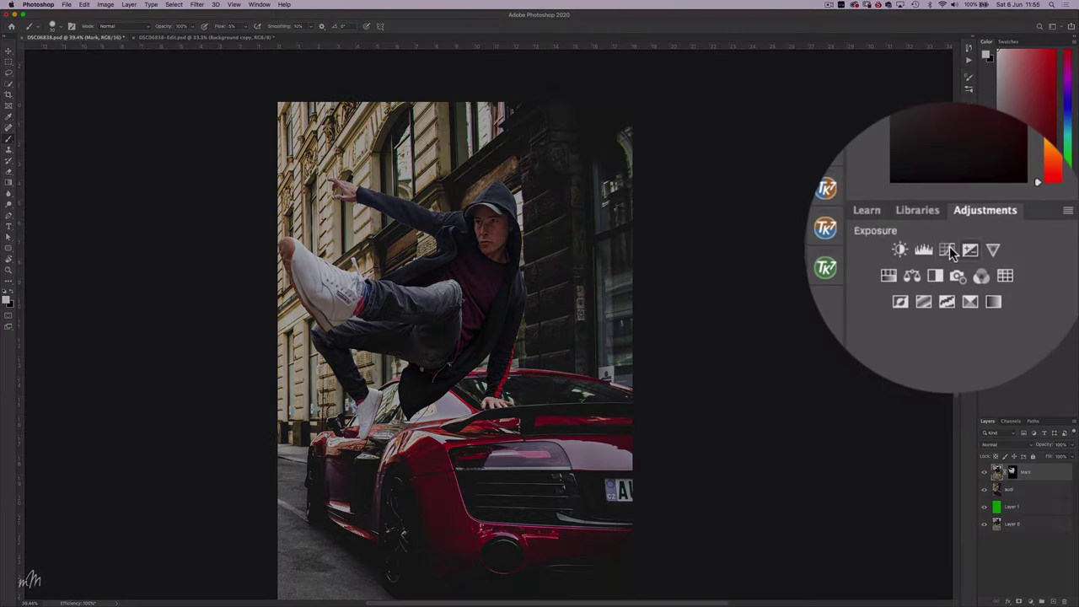
- Add a Curves adjustment clipped to the man's layer and brighten the midtones from input 121 to output 141
left_click(1022, 247)
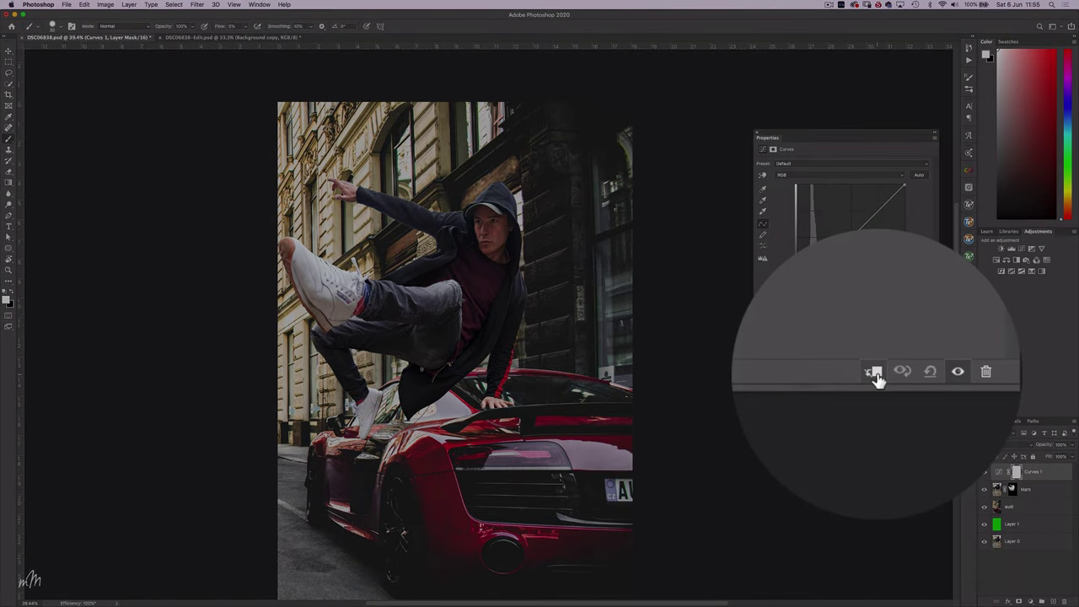
left_click(876, 374)
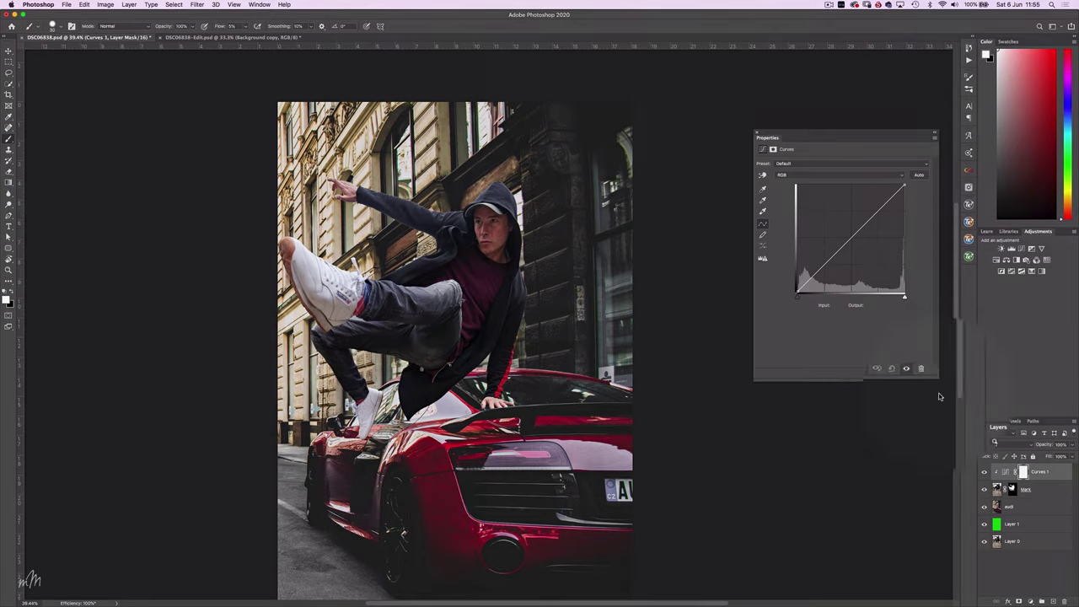
left_click_drag(849, 241, 848, 231)
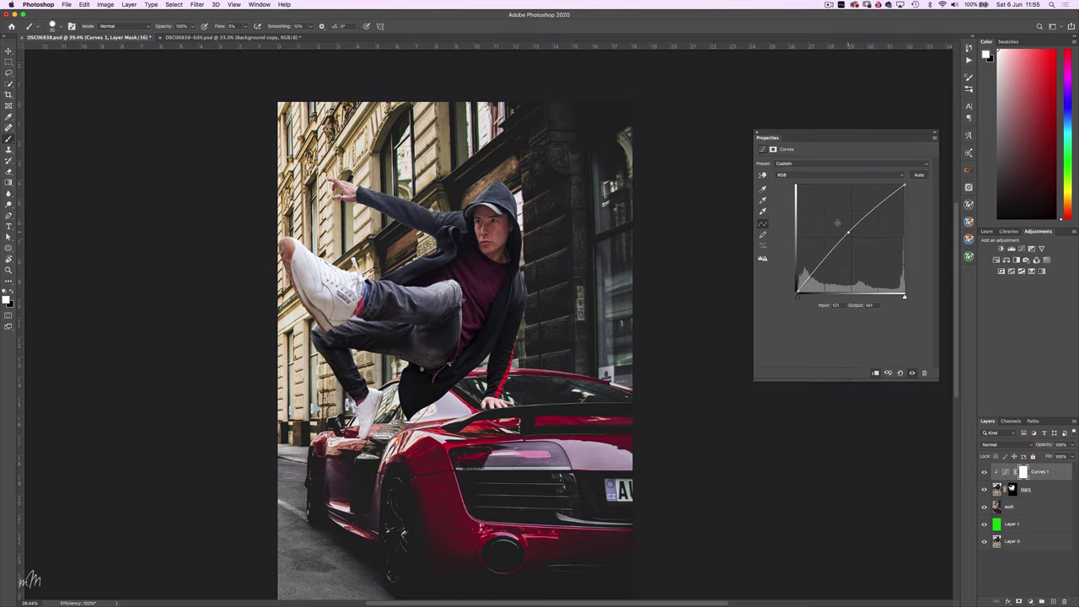
left_click(757, 134)
- Add a second clipped Curves layer named Burn and pull its midtones down from input 137 to output about 87
left_click(1021, 249)
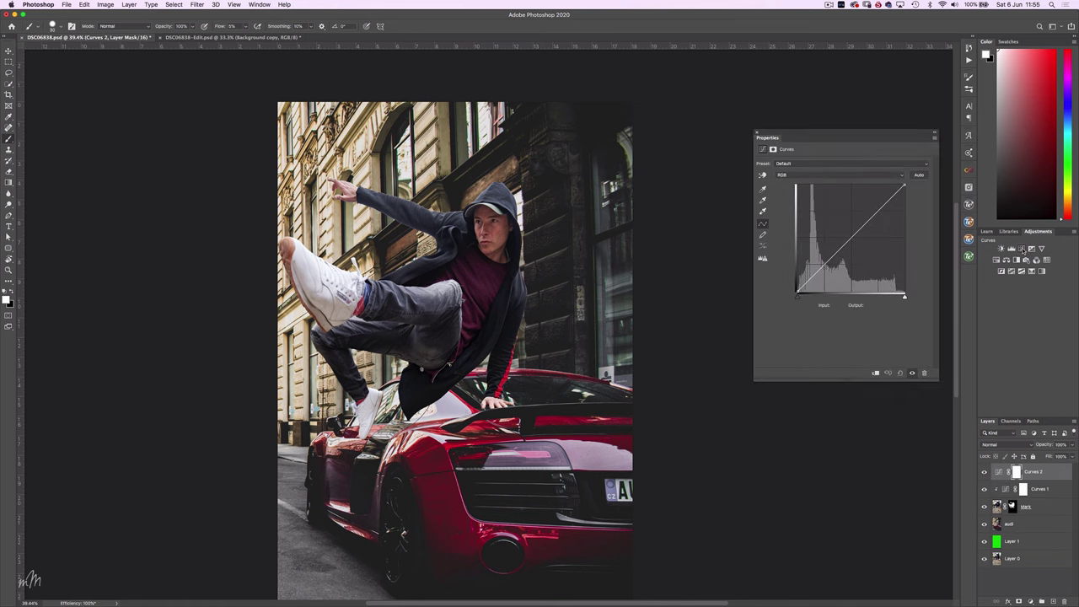
left_click(876, 374)
type("Burn")
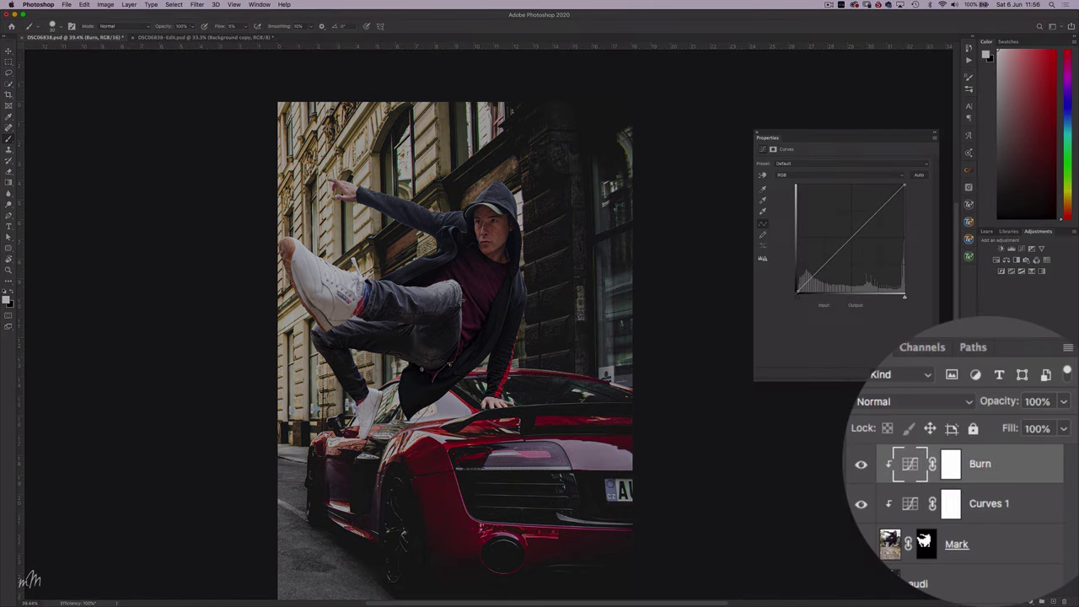
key("Return")
left_click_drag(847, 240, 855, 254)
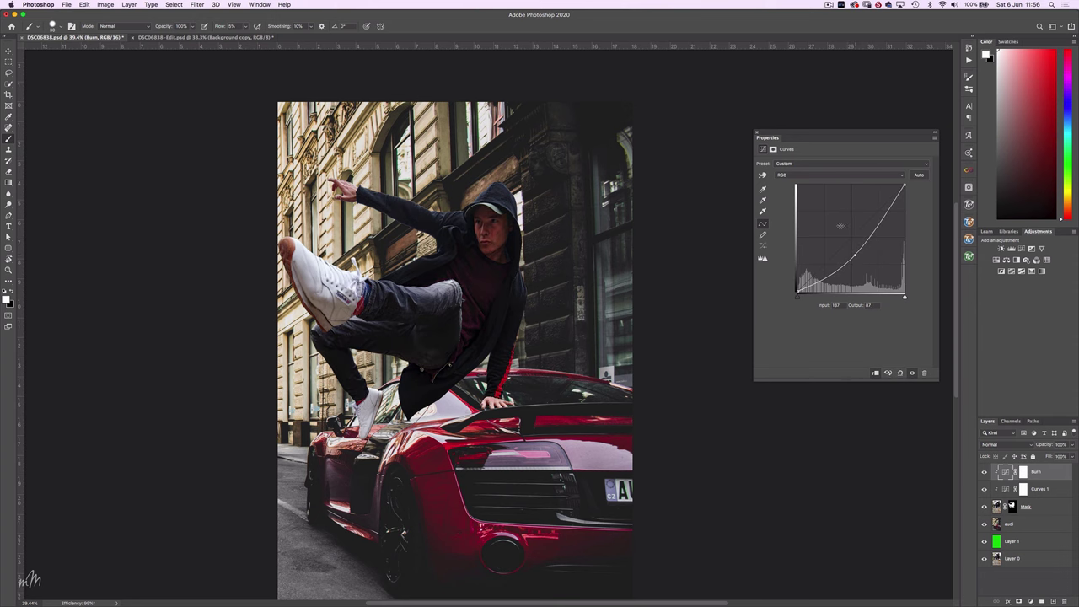
left_click(756, 133)
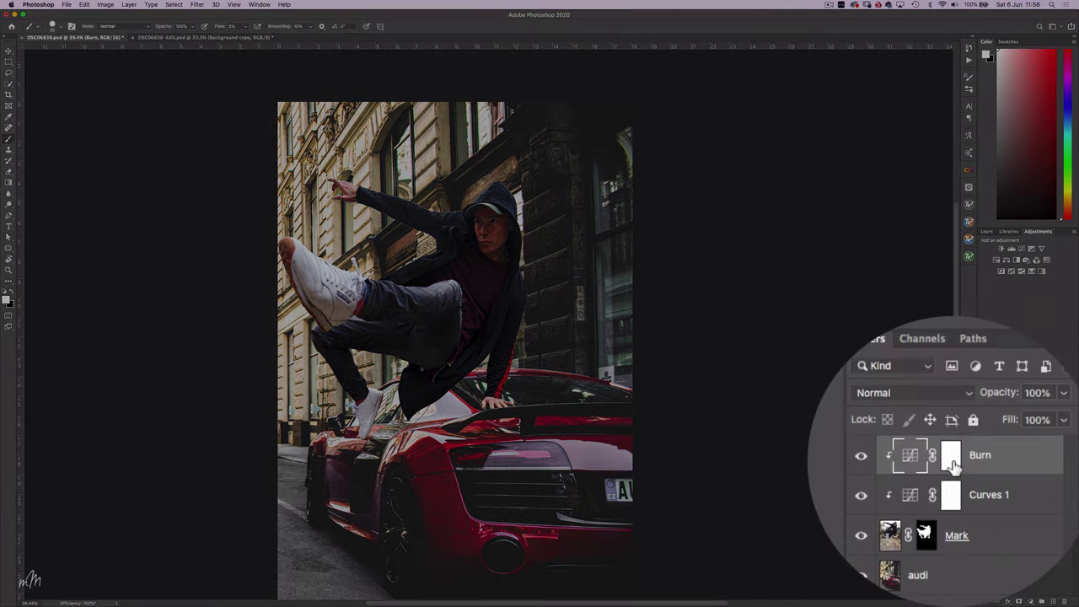
- Invert the Burn layer's mask to black and set up a fully soft Brush of about 150 px with low flow
left_click(951, 459)
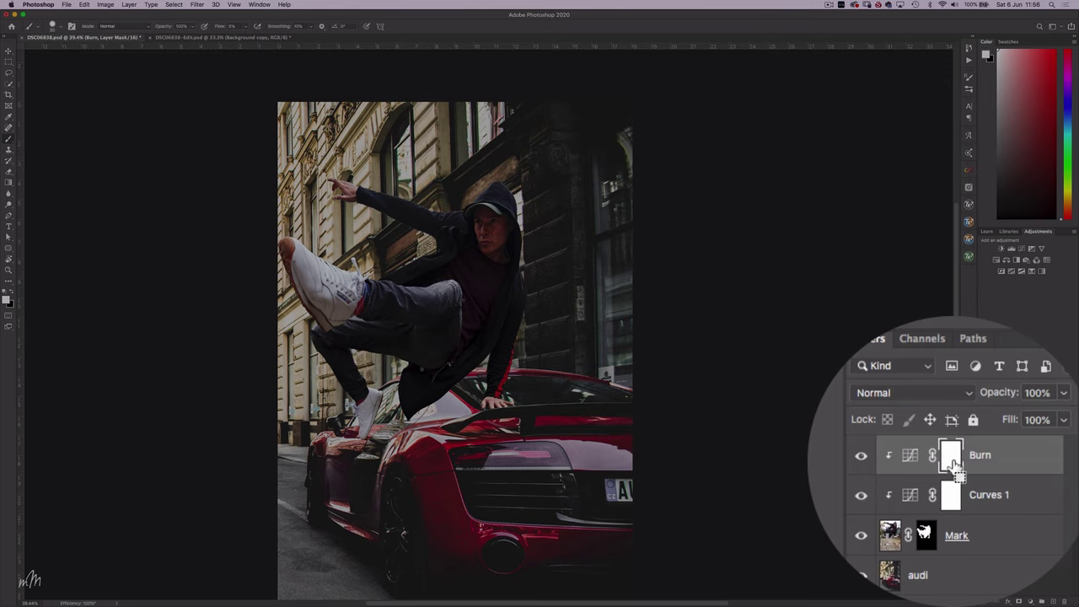
key("super+i")
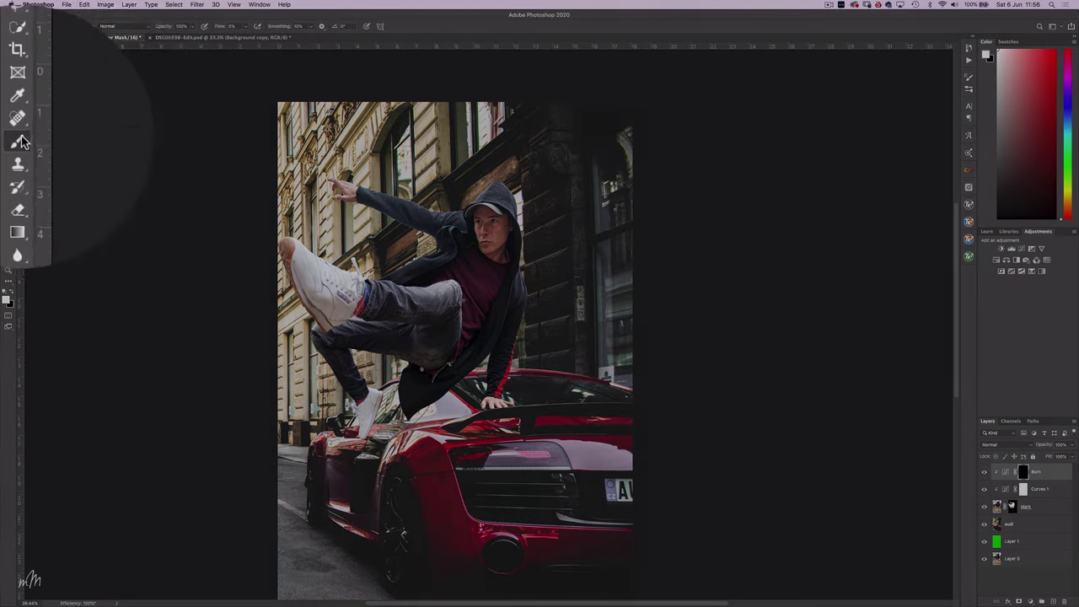
right_click(9, 140)
left_click(38, 141)
left_click(60, 28)
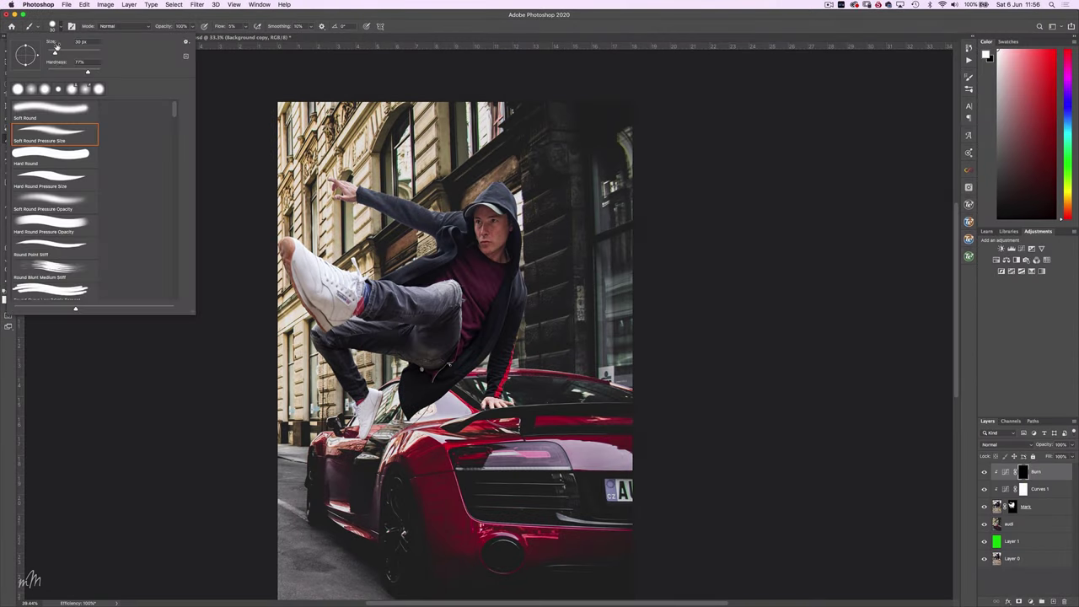
left_click_drag(88, 72, 47, 74)
left_click(250, 31)
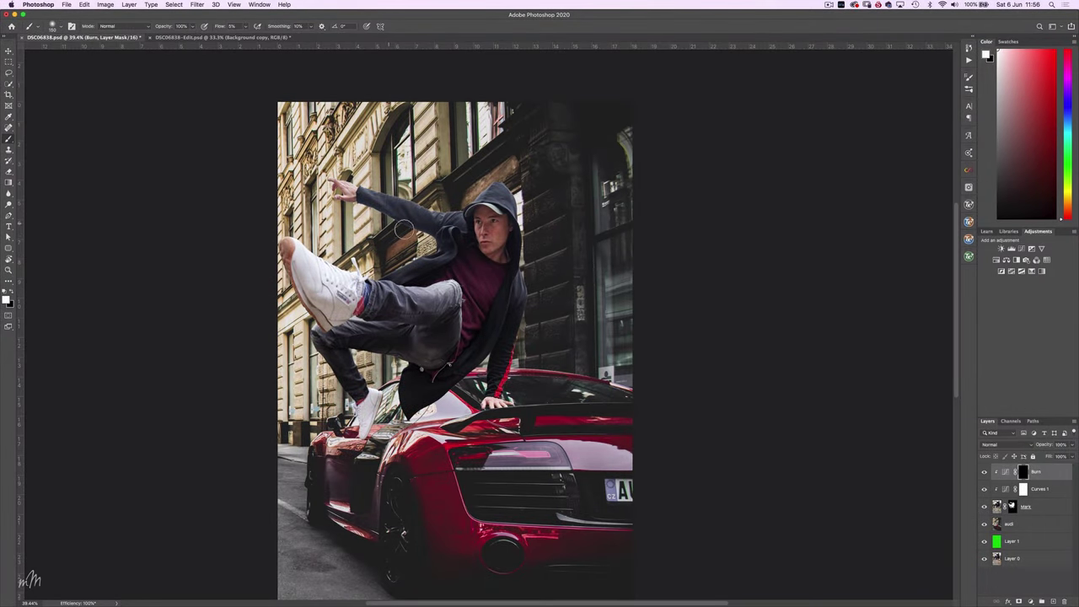
- Hide the Burn layer to compare the man with and without the painted darkening
scroll(403, 228, "up", 3)
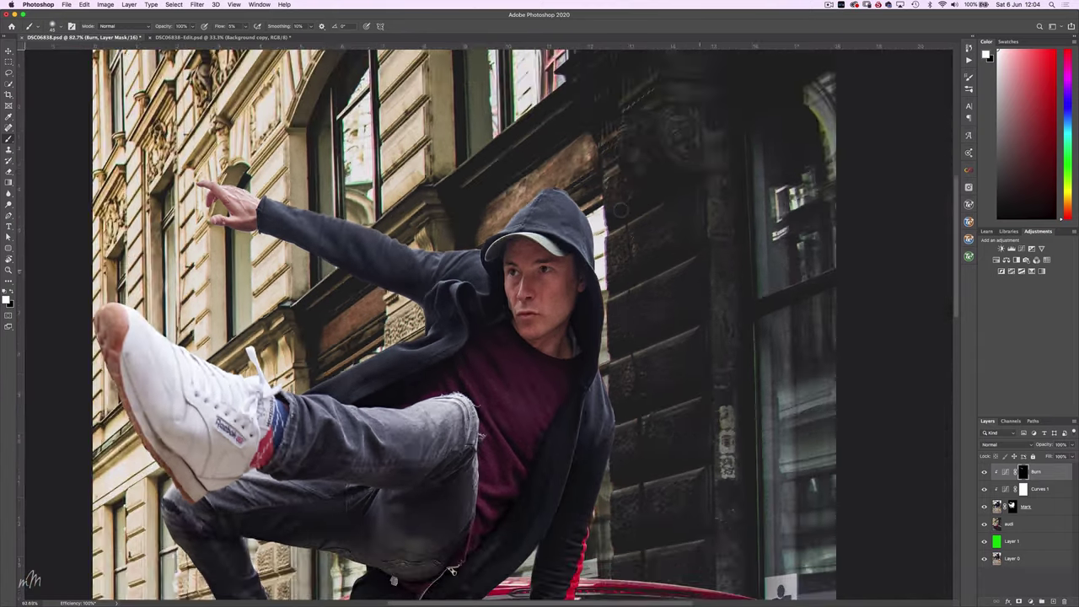
scroll(621, 209, "down", 3)
left_click(984, 472)
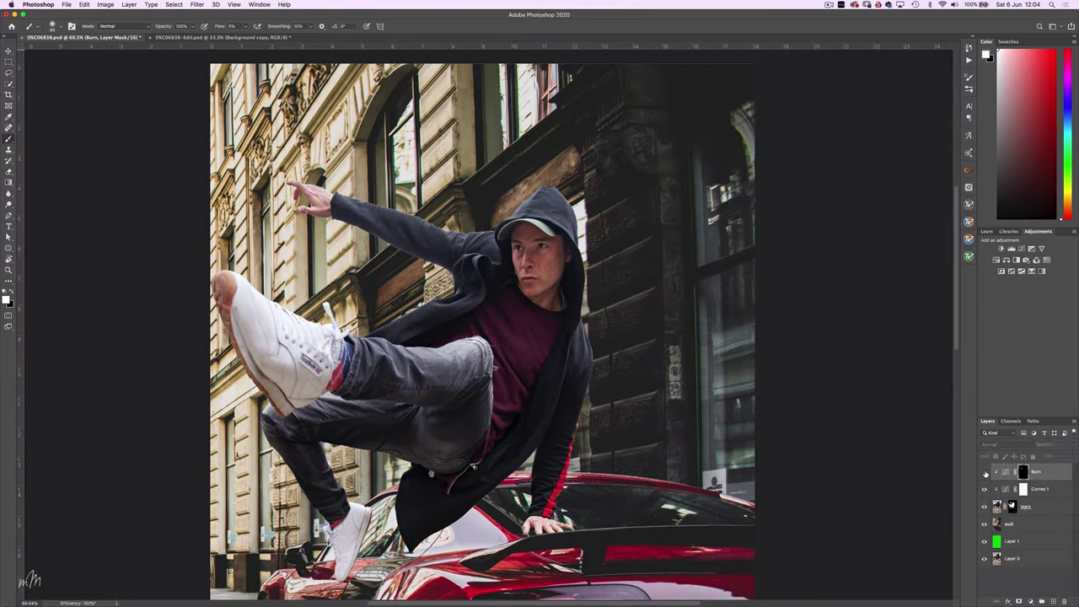
- Show the Burn layer again and pull its curve's midtone point slightly lower to deepen the darkening
left_click(984, 472)
double_click(1006, 473)
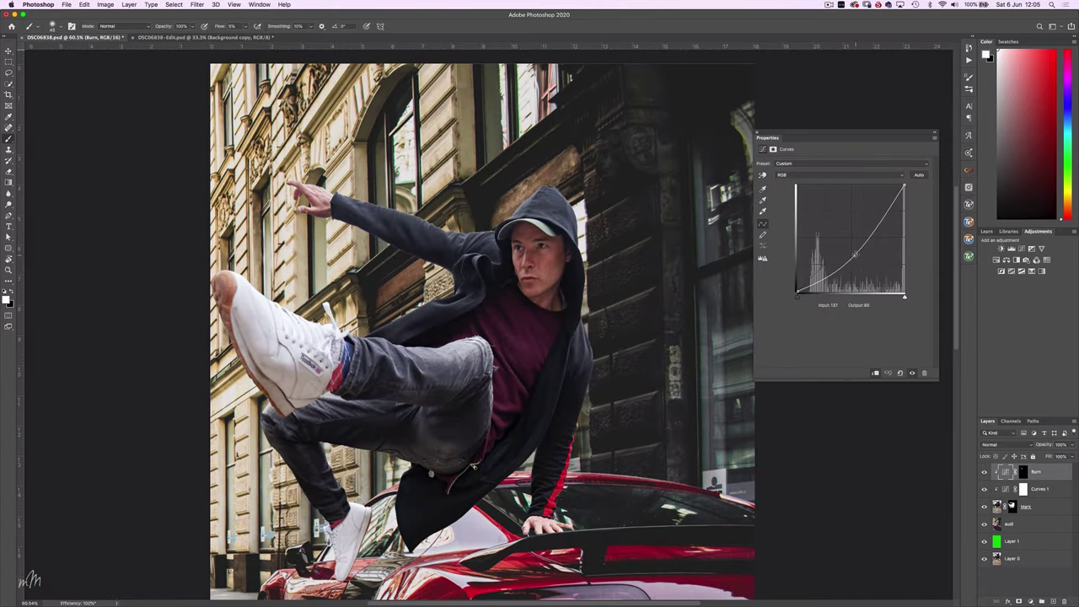
left_click_drag(855, 255, 858, 258)
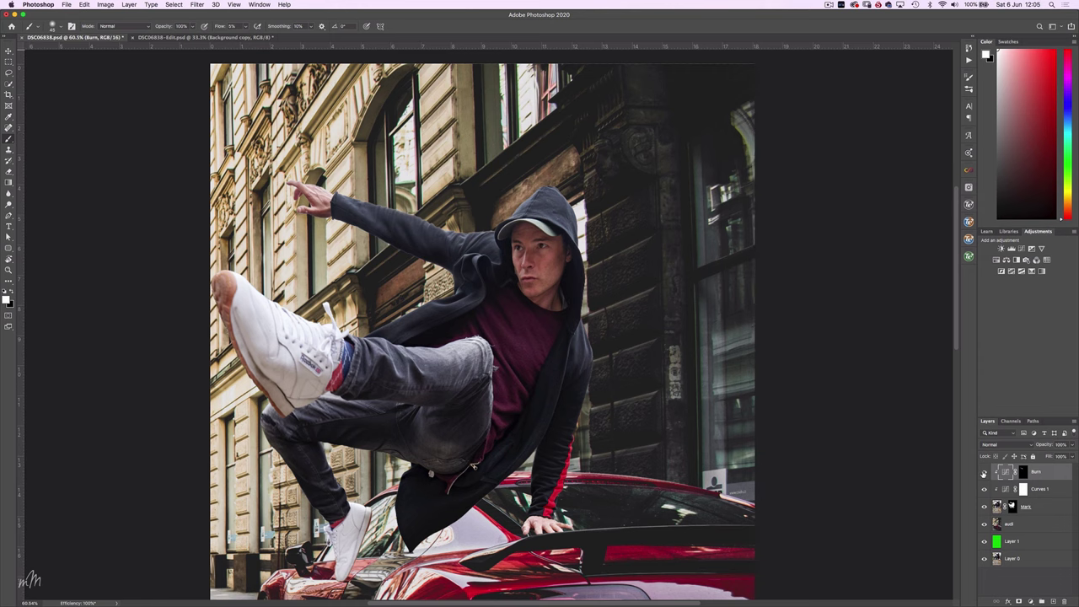
- Add a Curves adjustment clipped to the man's layer, brighten the midtones from input about 116 to output about 136, and invert its mask to black
scroll(714, 384, "down", 2)
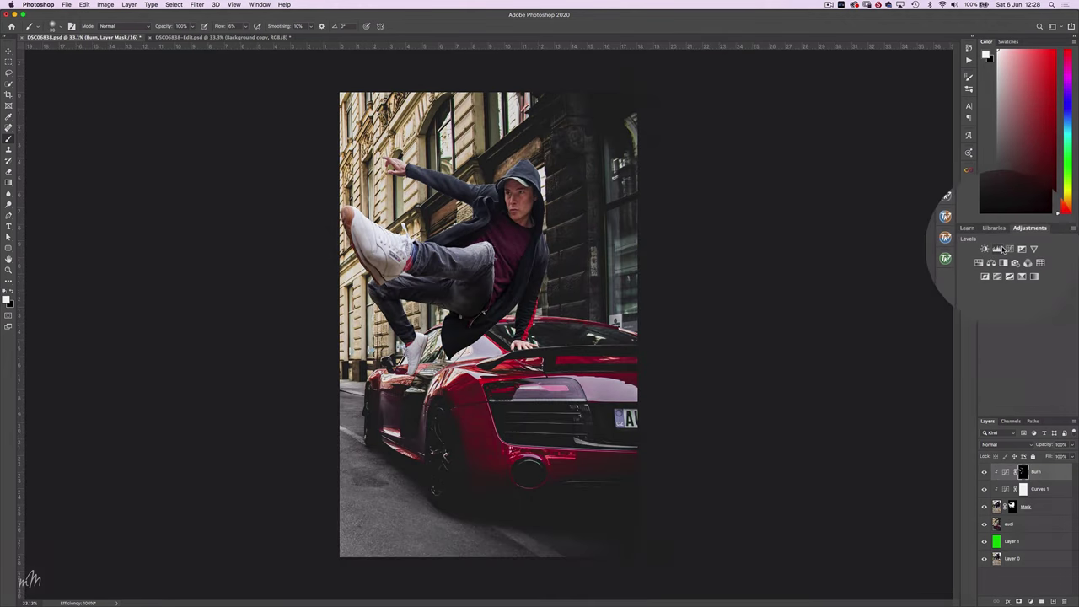
left_click(1021, 249)
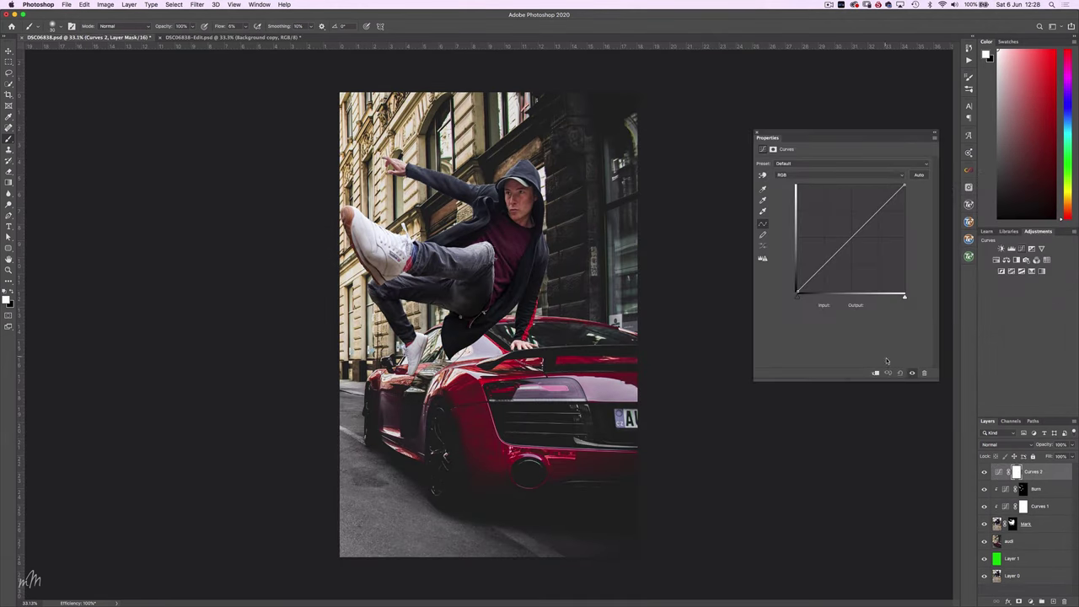
left_click(876, 374)
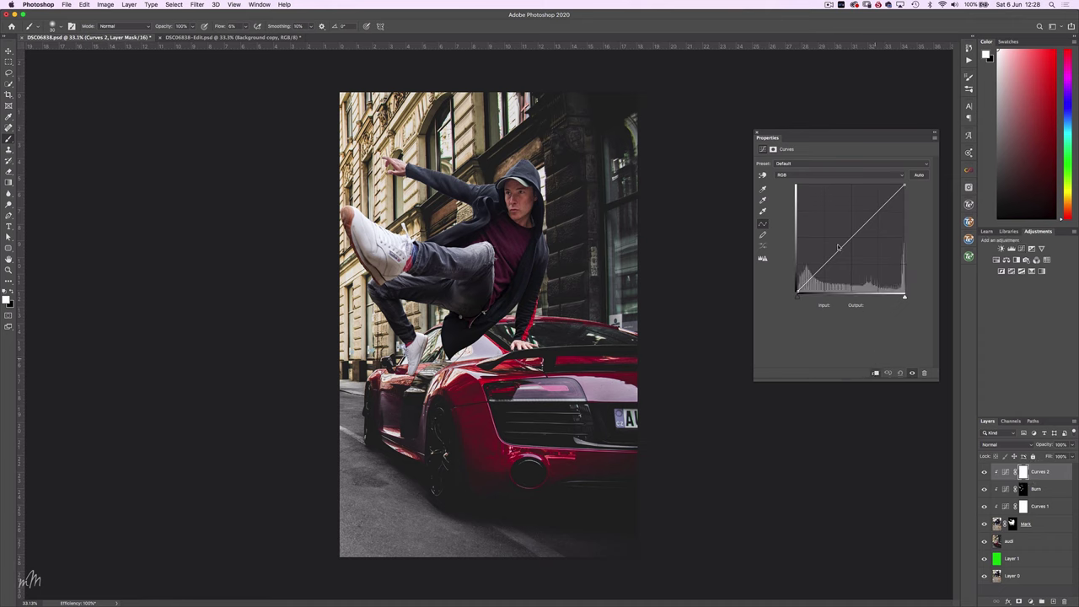
left_click_drag(847, 240, 847, 233)
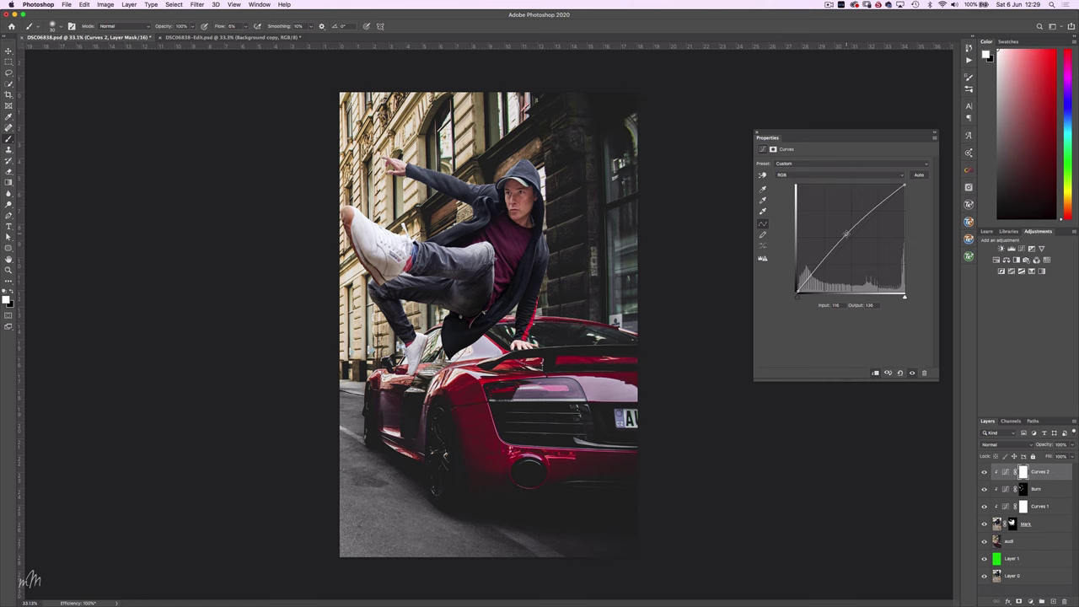
left_click(756, 134)
key("super+i")
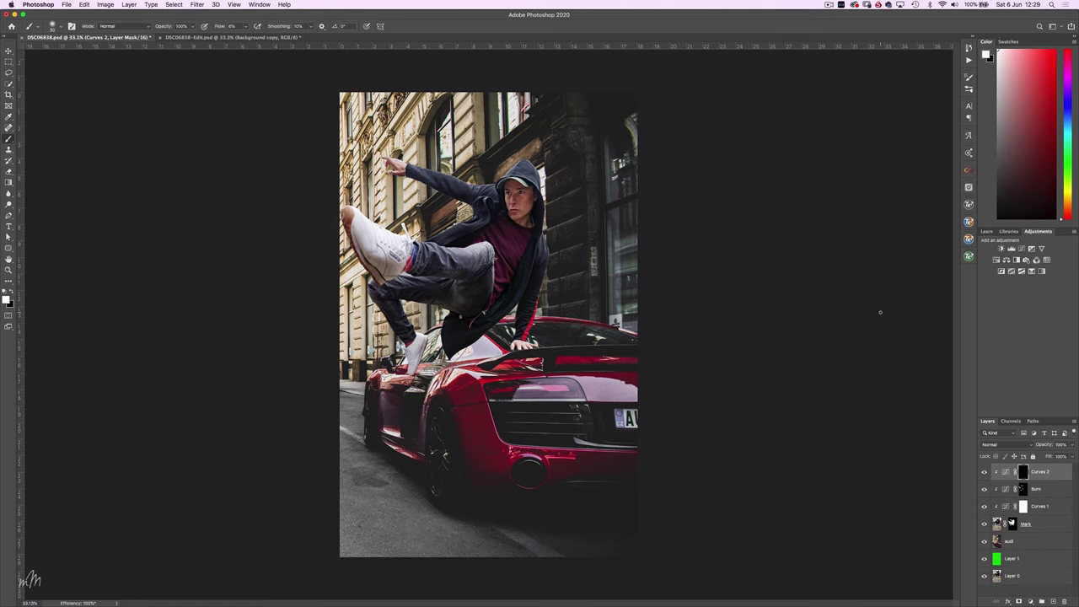
- Toggle the new brightening Curves layer off and on to compare the man with and without it
scroll(464, 283, "up", 10)
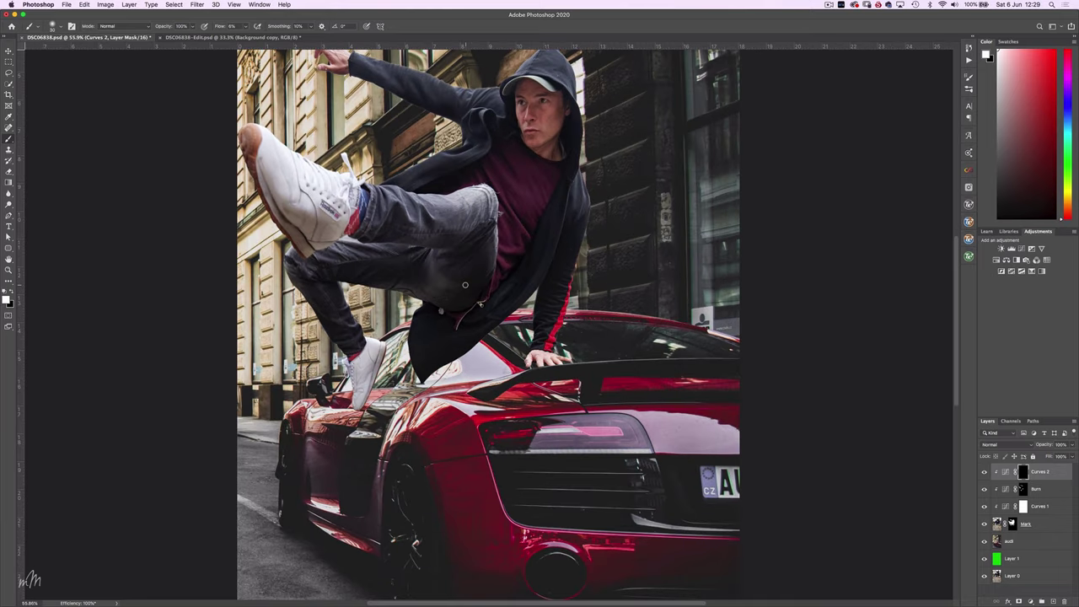
scroll(464, 287, "up", 5)
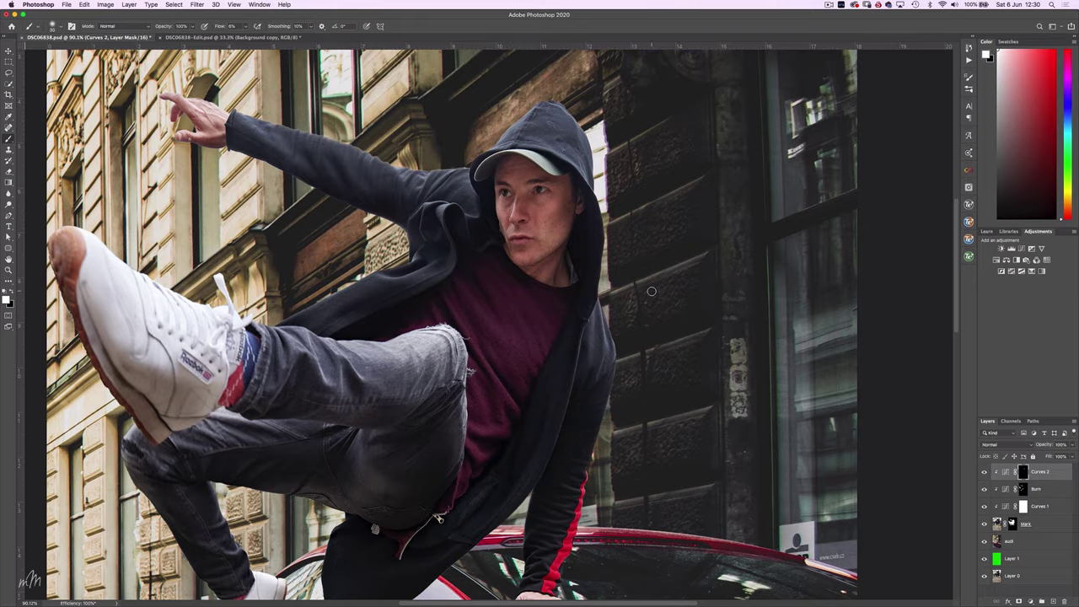
key("super+0")
left_click(984, 473)
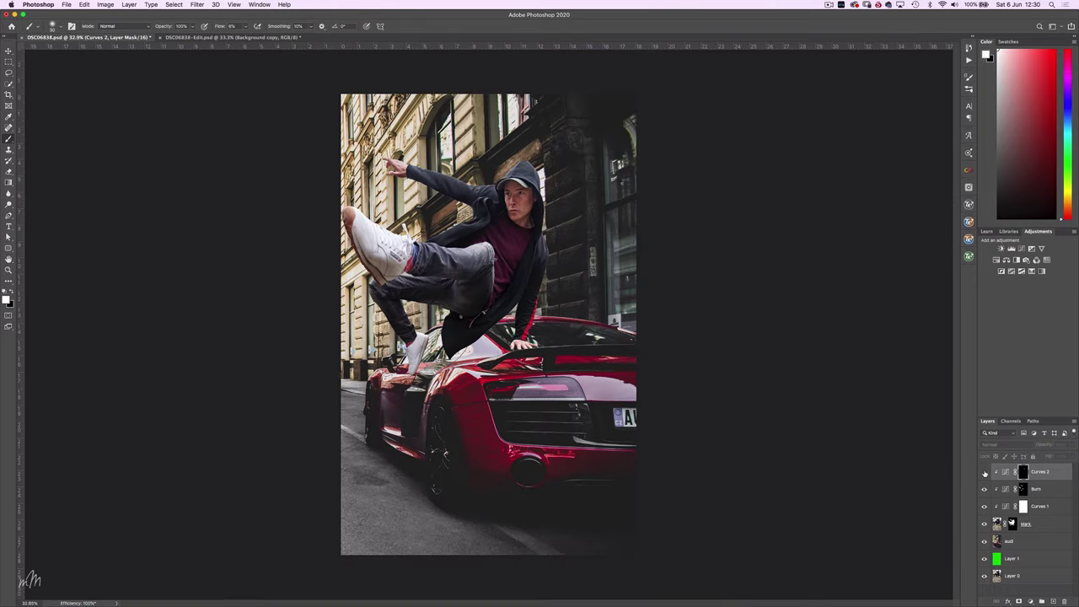
left_click(984, 473)
- Duplicate the audi layer and rename the copy "audi blur"
left_click(1047, 544)
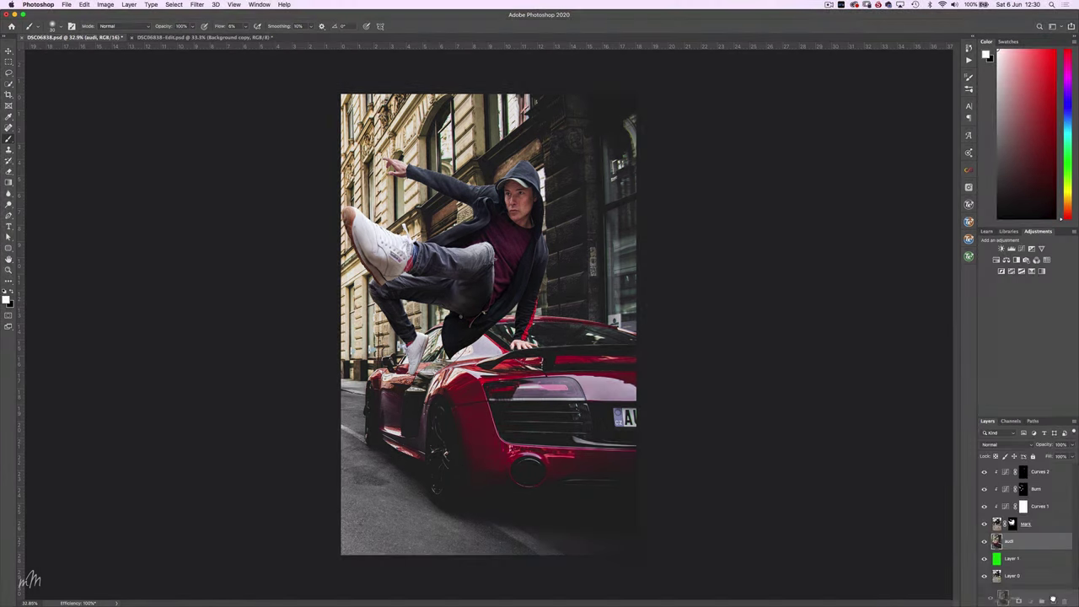
key("super+j")
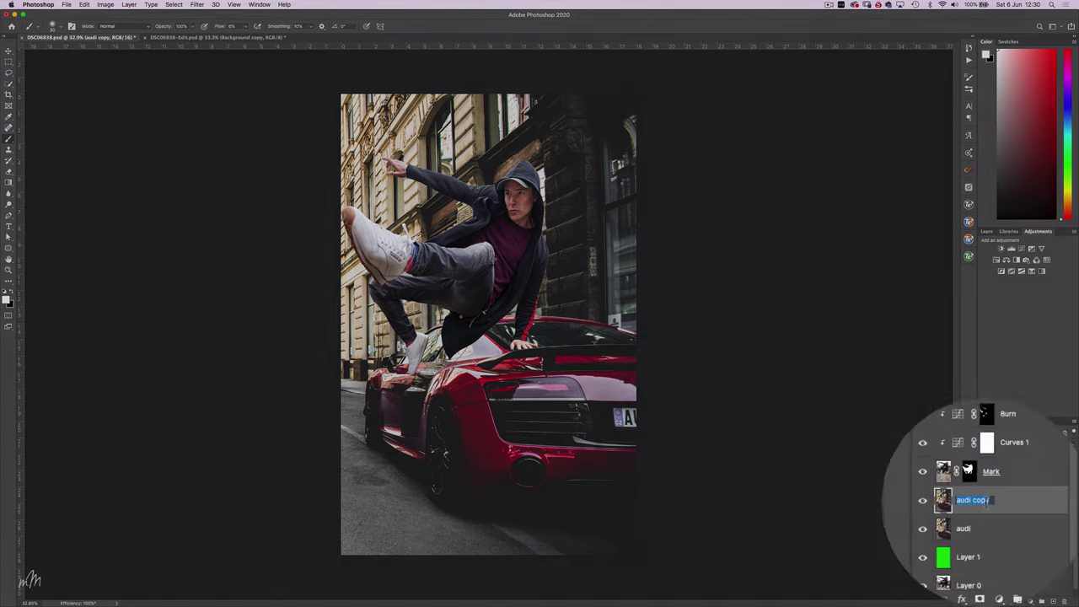
double_click(1025, 541)
left_click(958, 461)
key("BackSpace")
key("BackSpace")
key("BackSpace")
key("BackSpace")
type("blur")
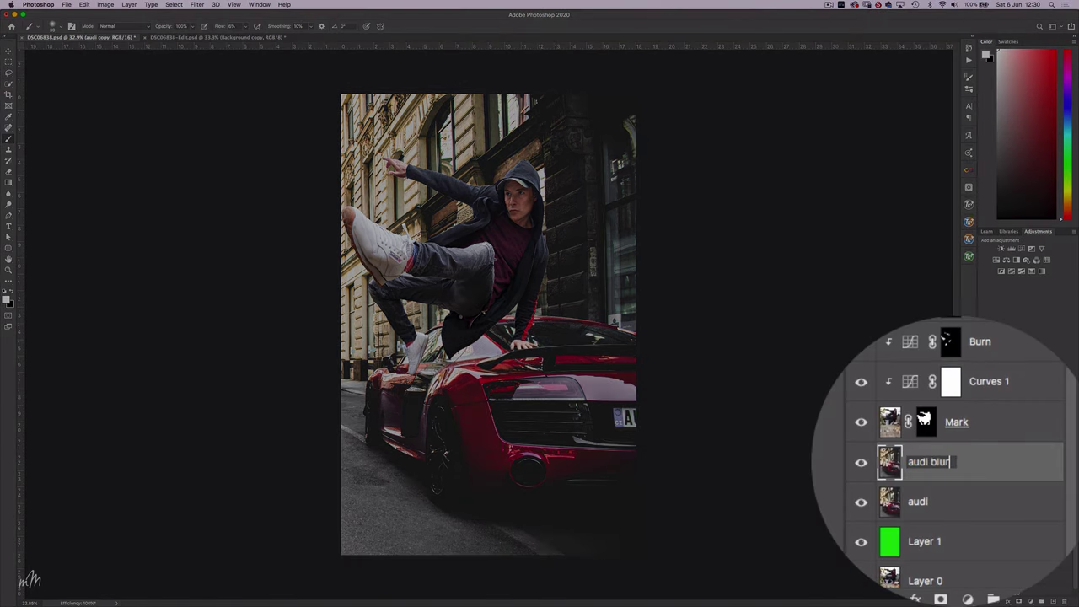
key("Return")
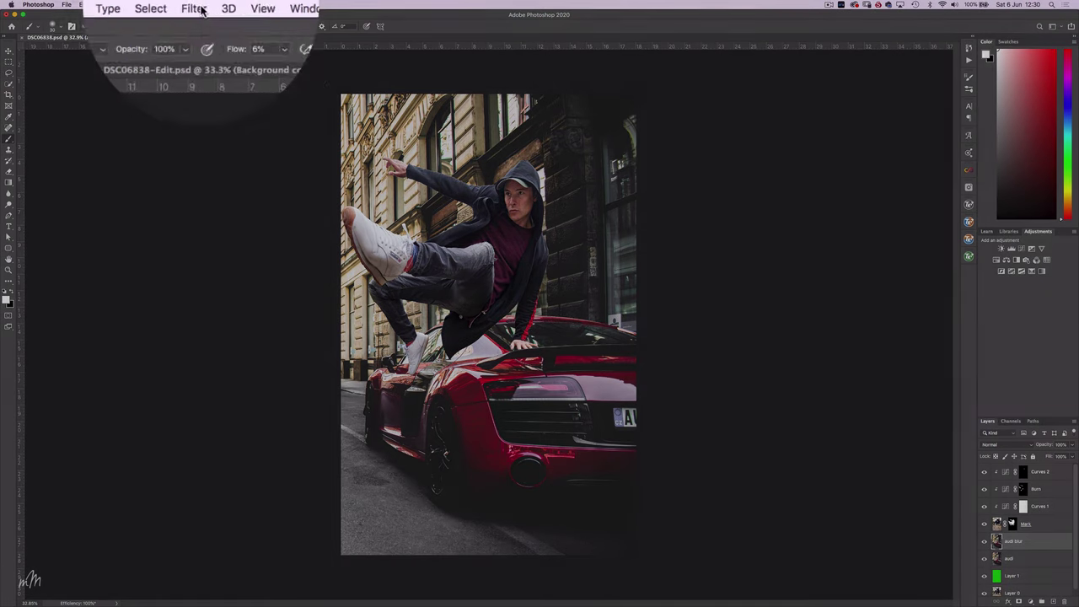
- Apply a Motion Blur to the audi blur layer with an angle of -19° and a distance of 40 pixels
left_click(199, 4)
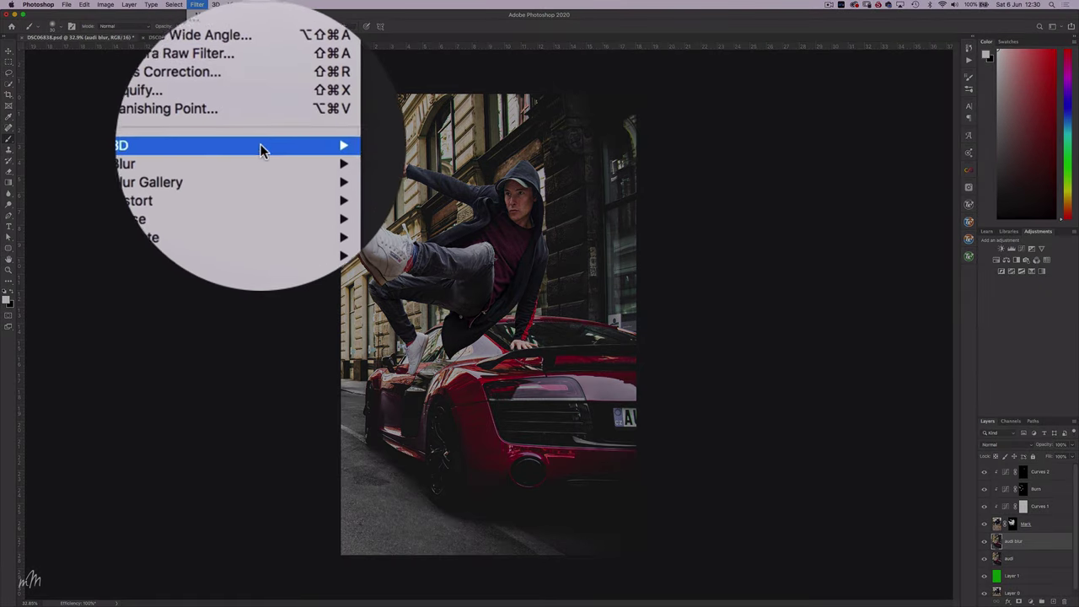
mouse_move(269, 105)
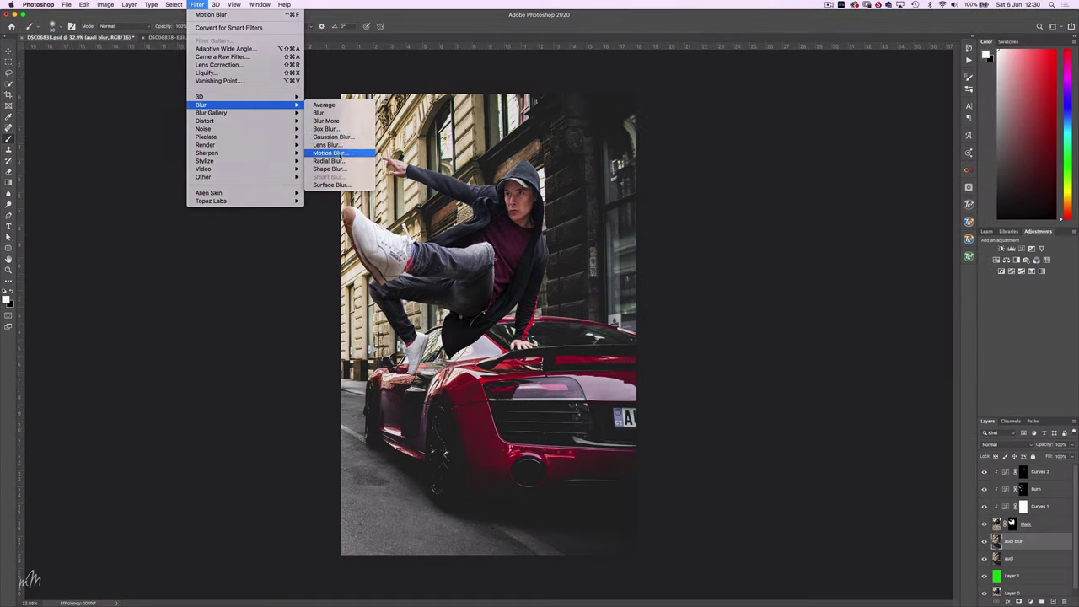
left_click(329, 152)
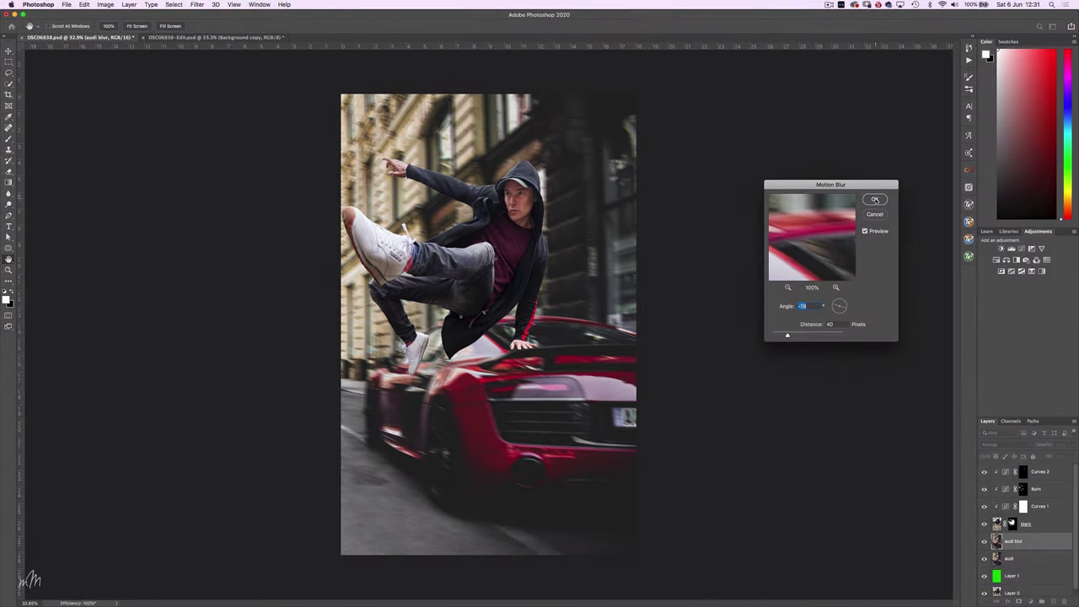
left_click(873, 204)
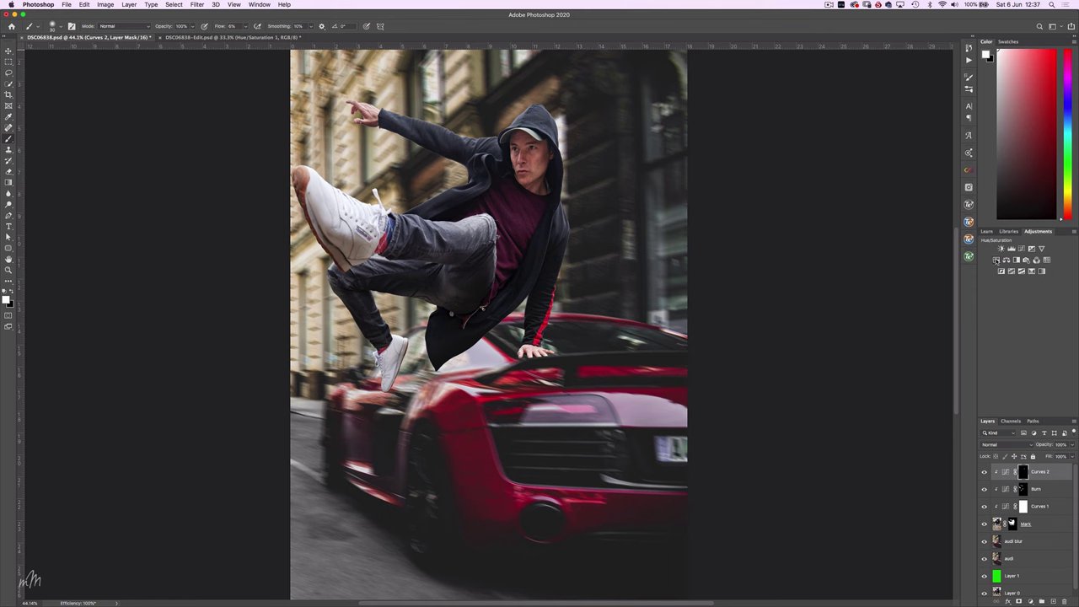
- Add a Hue/Saturation adjustment clipped to the man's layer and target the Reds by sampling his sweater
left_click(996, 260)
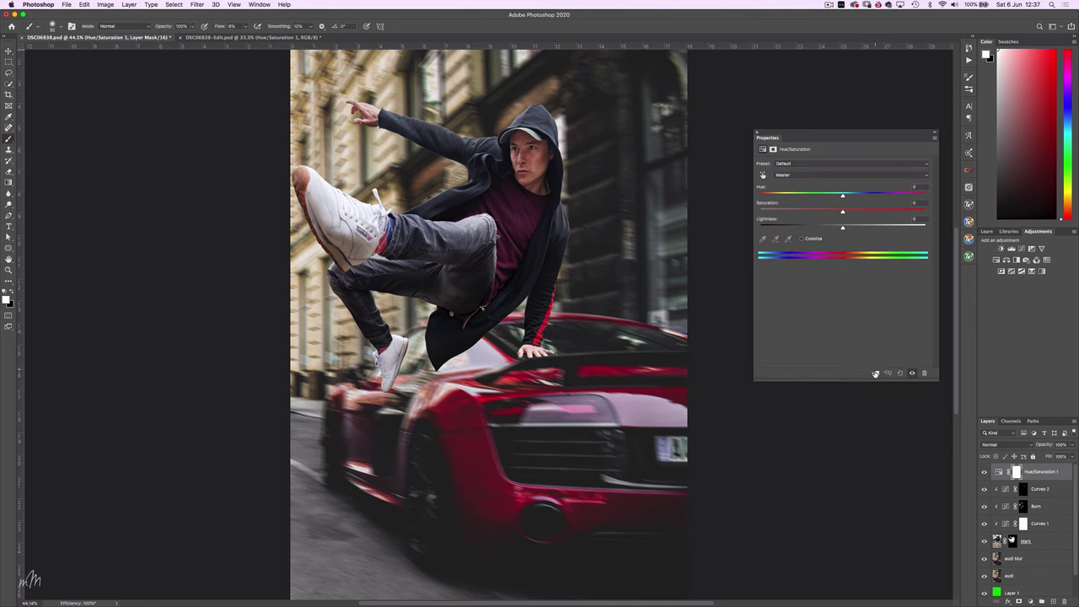
left_click(763, 175)
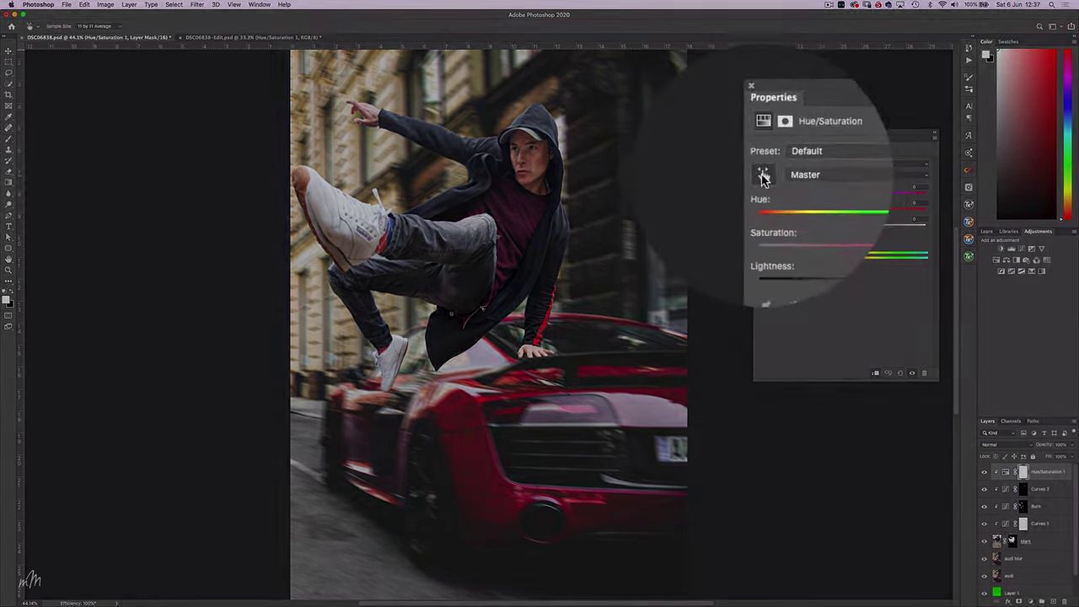
left_click(524, 228)
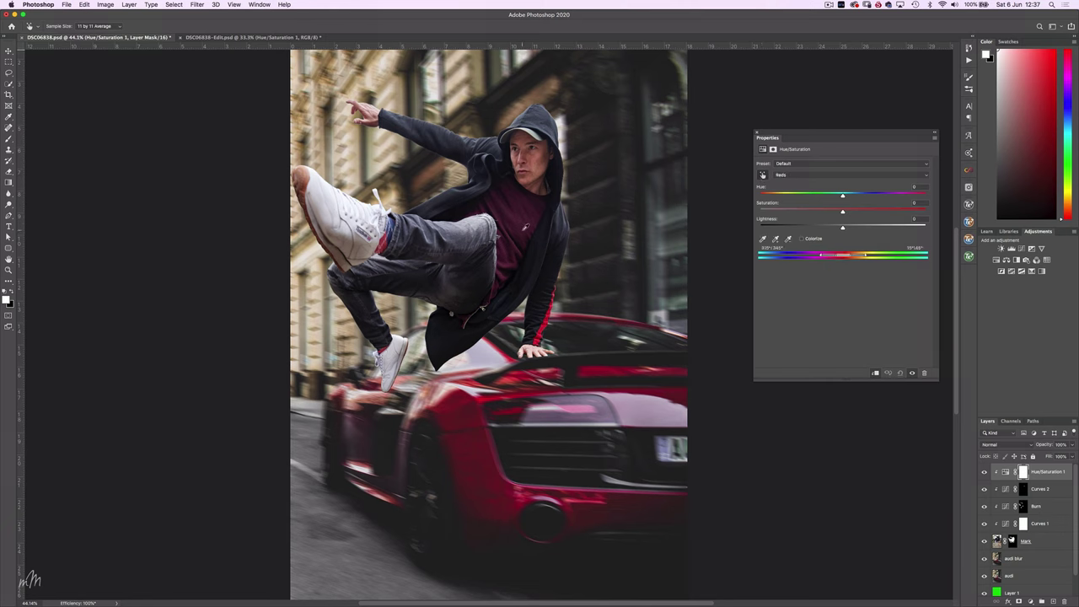
- Narrow the Reds range to the sweater using an extreme hue shift as a guide, and recolor it a strongly saturated bright red
left_click_drag(844, 197, 753, 200)
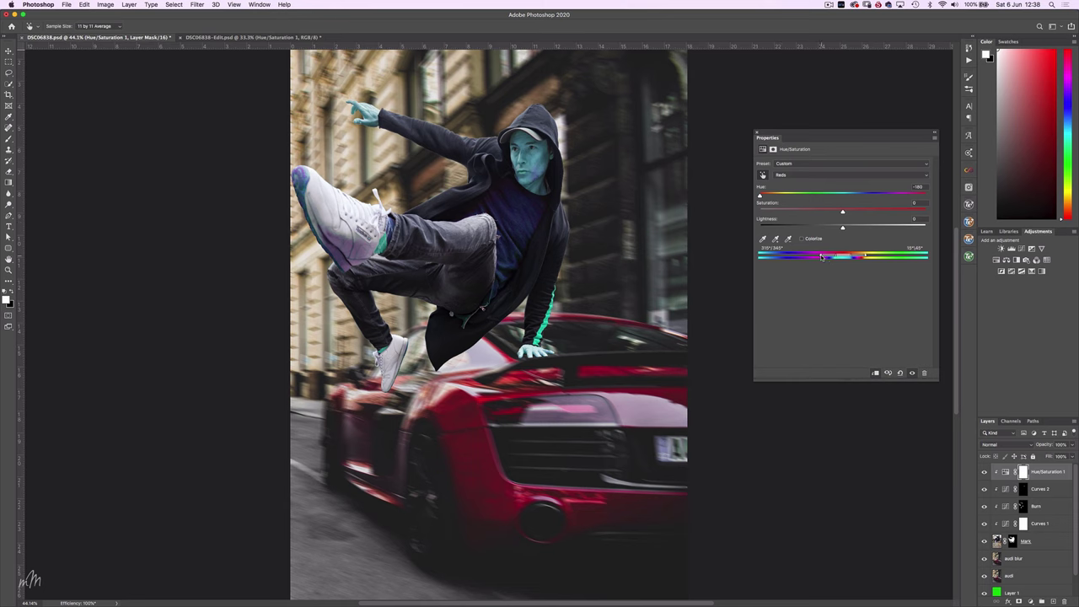
left_click_drag(823, 258, 845, 260)
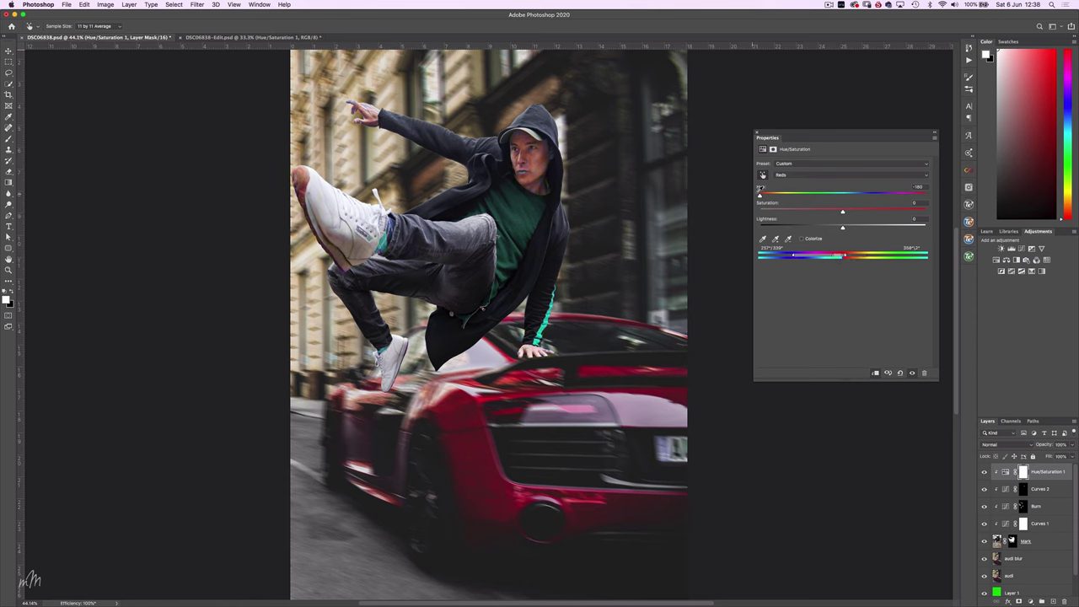
left_click_drag(760, 196, 854, 197)
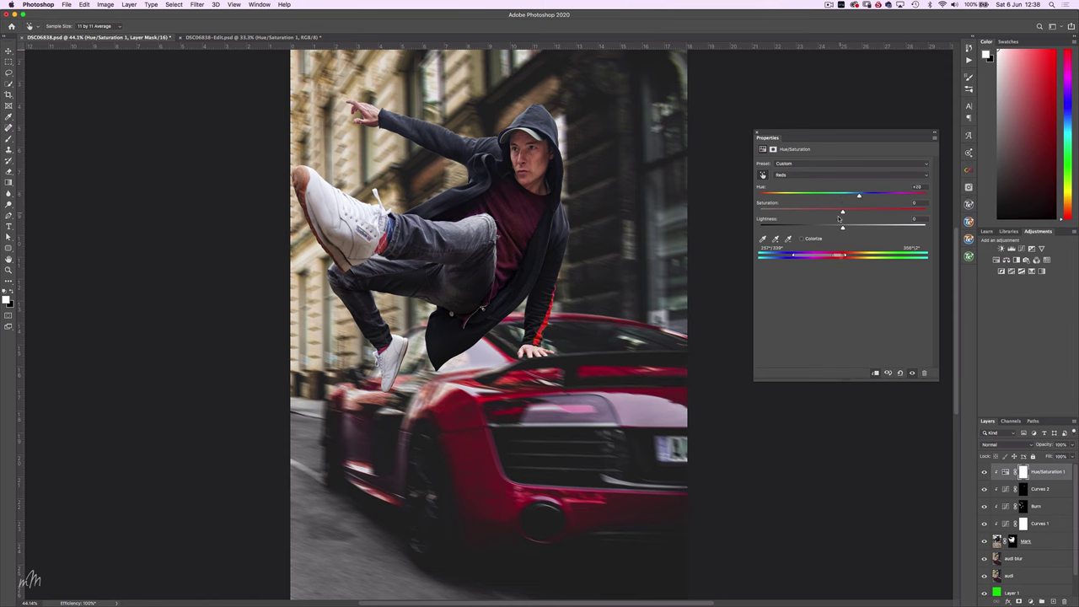
left_click_drag(878, 213, 893, 211)
left_click(756, 131)
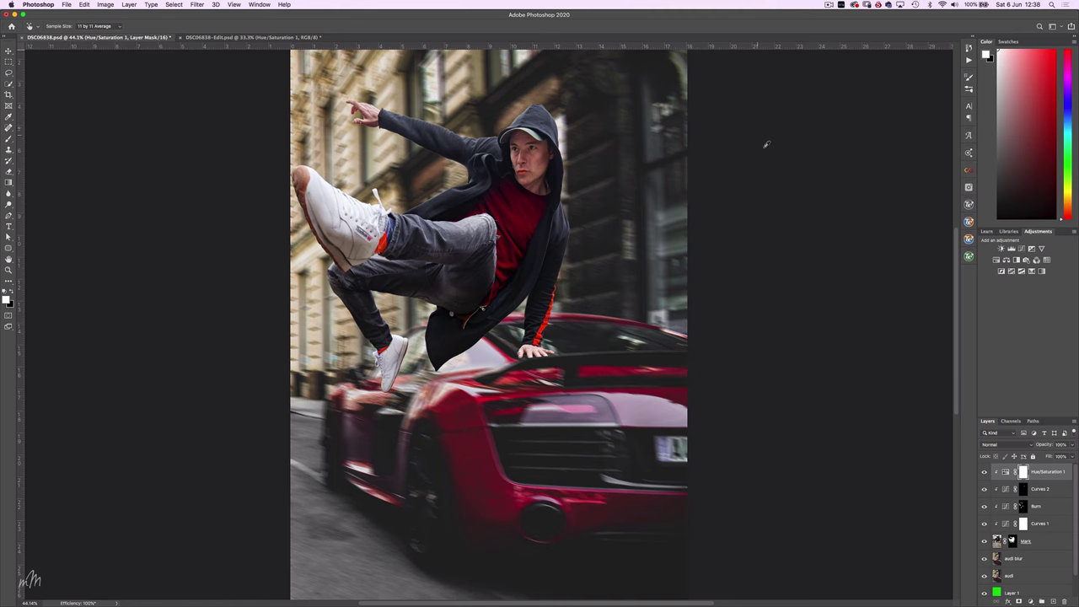
- Invert the Hue/Saturation mask to black and paint the red back over the sweater with a white Brush at 100% flow
key("super+i")
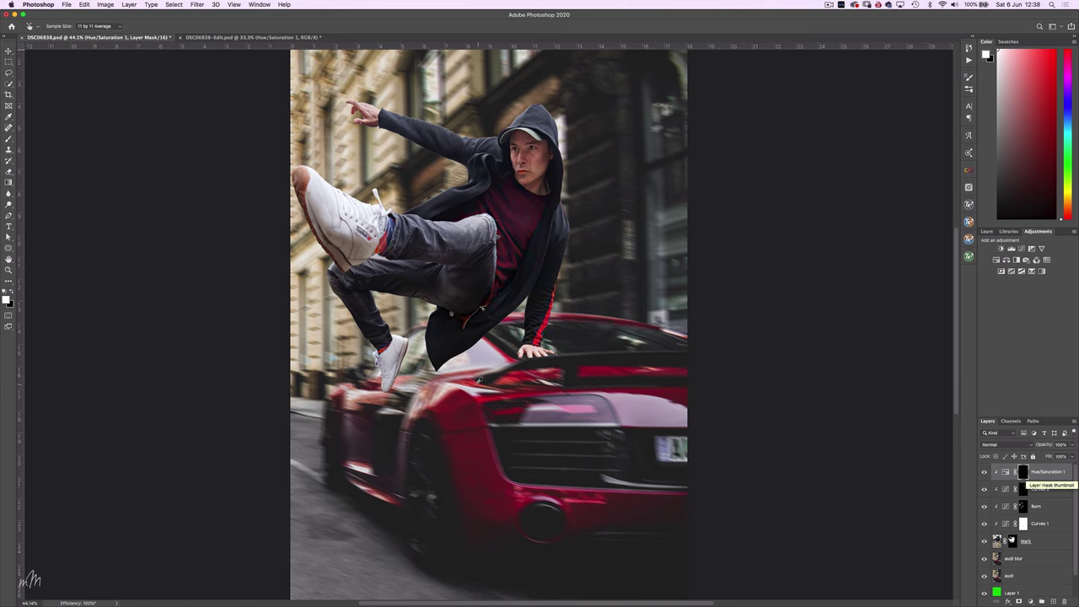
key("b")
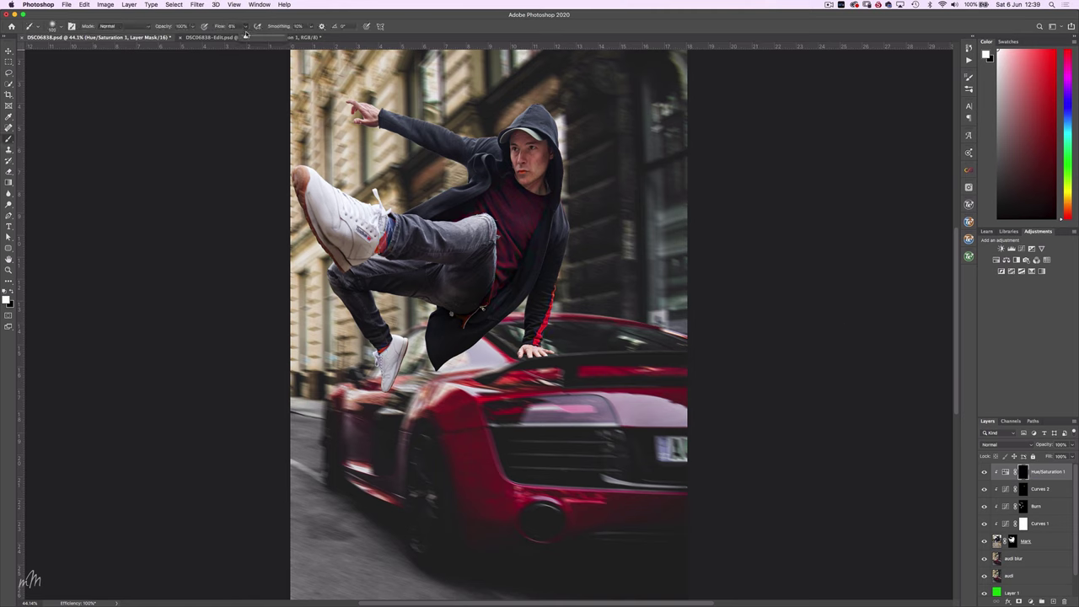
left_click_drag(245, 34, 287, 37)
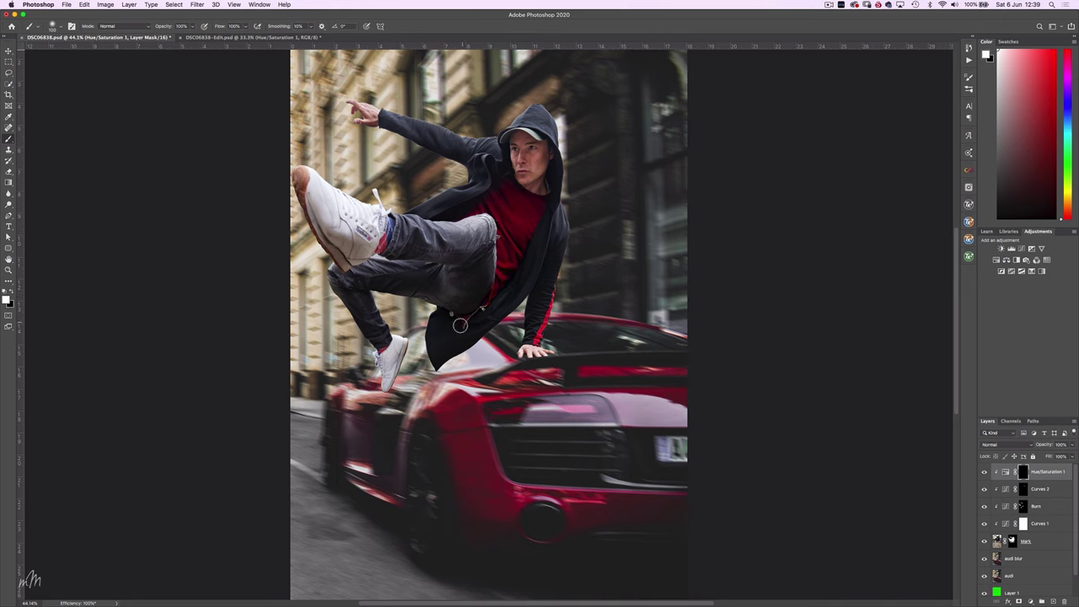
mouse_move(460, 326)
left_mouse_down()
mouse_move(495, 291)
mouse_move(445, 215)
mouse_move(502, 183)
mouse_move(486, 245)
left_mouse_up()
- Rename the Hue/Saturation layer as "sweater"
scroll(274, 231, "down", 4)
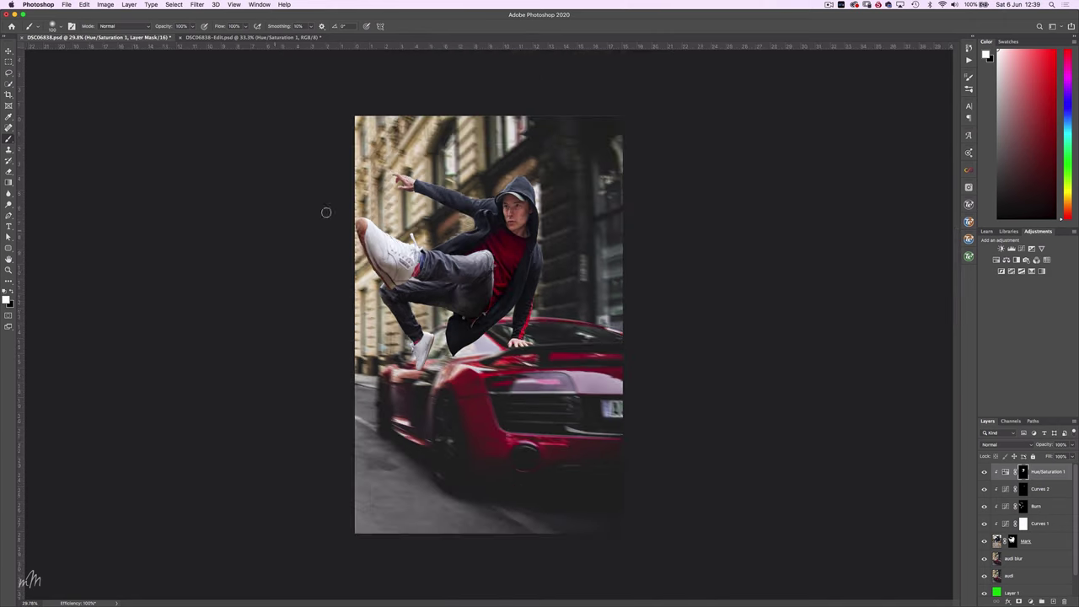
double_click(1046, 471)
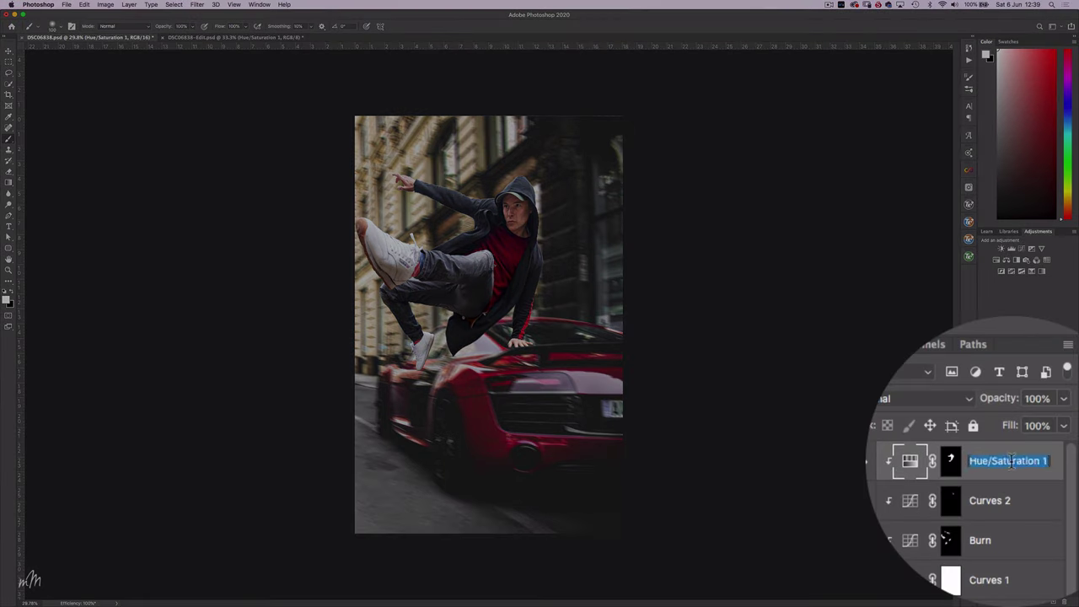
type("sweater")
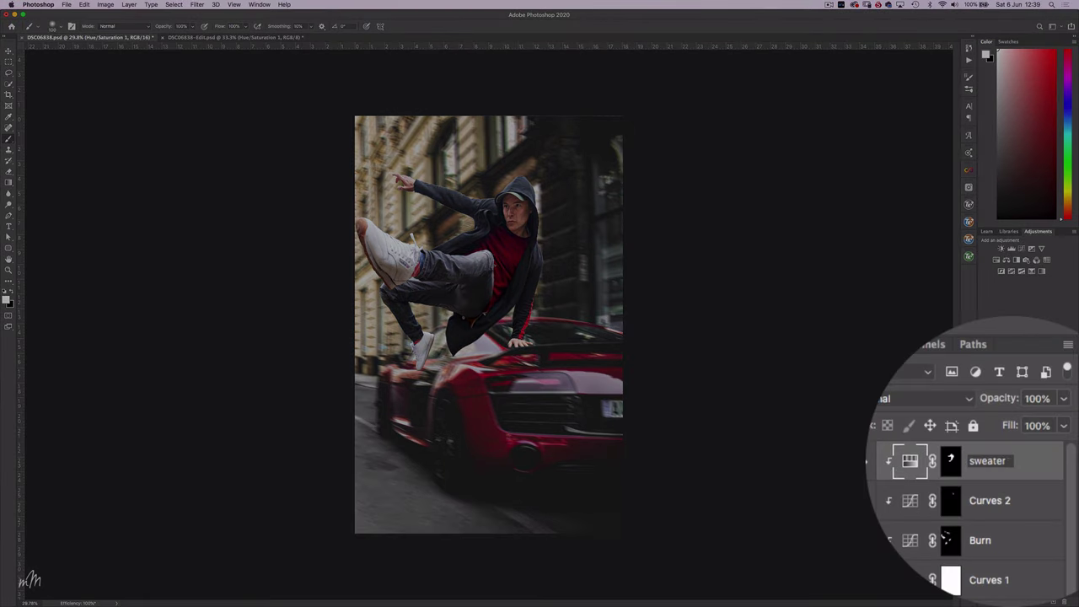
key("Return")
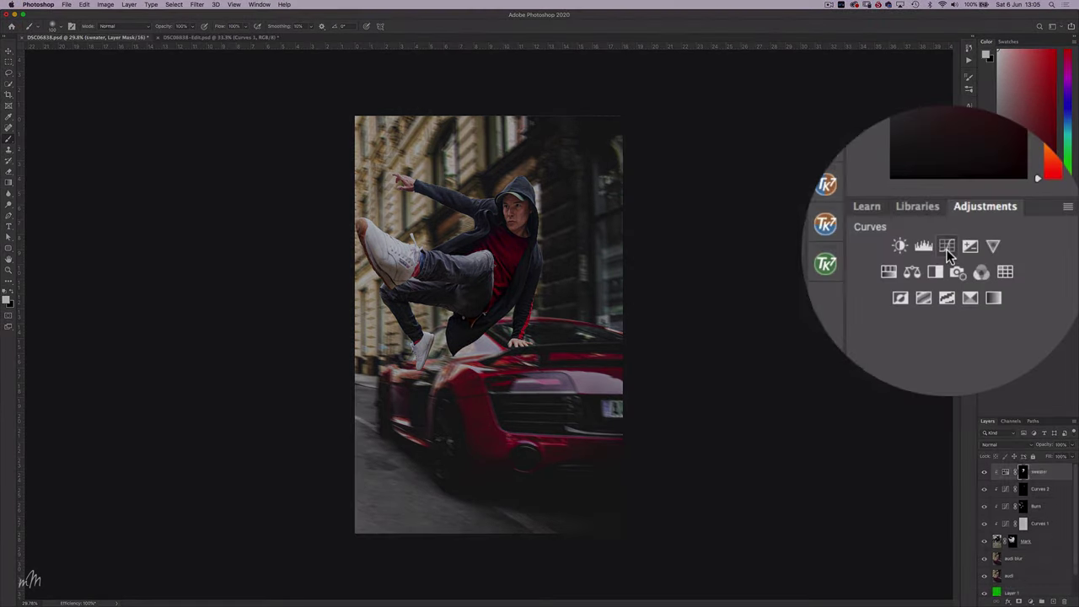
- Add another Curves adjustment above the sweater layer and clip it to the man's layer
left_click(1021, 249)
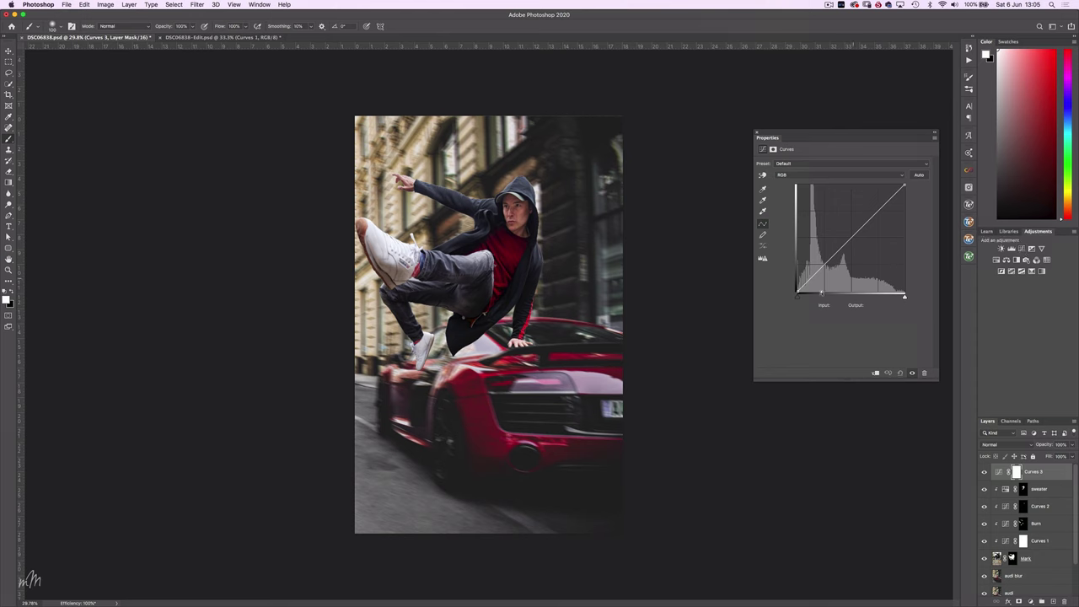
left_click(875, 372)
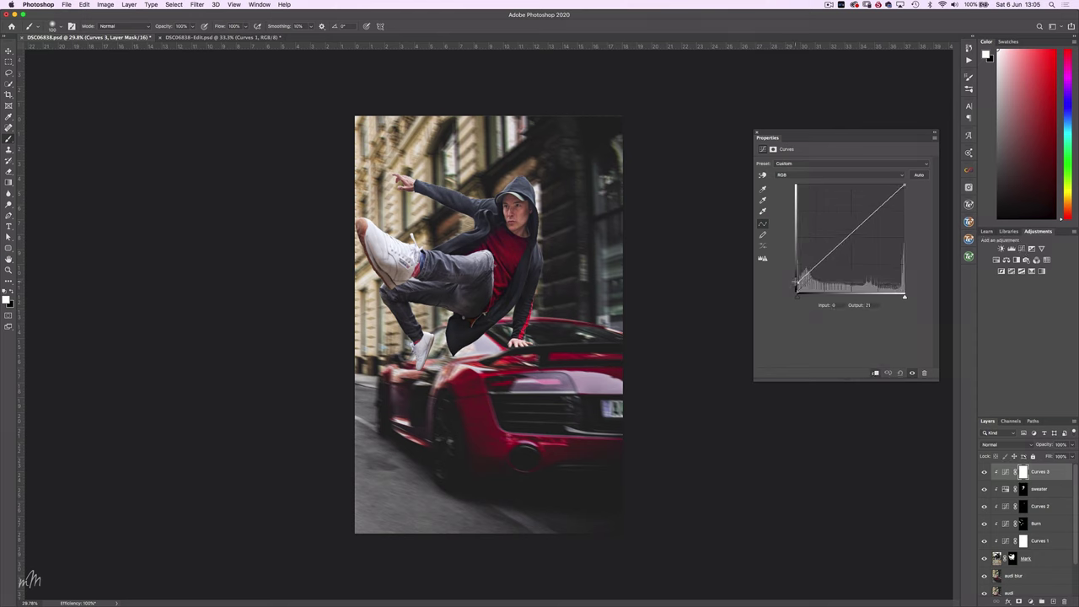